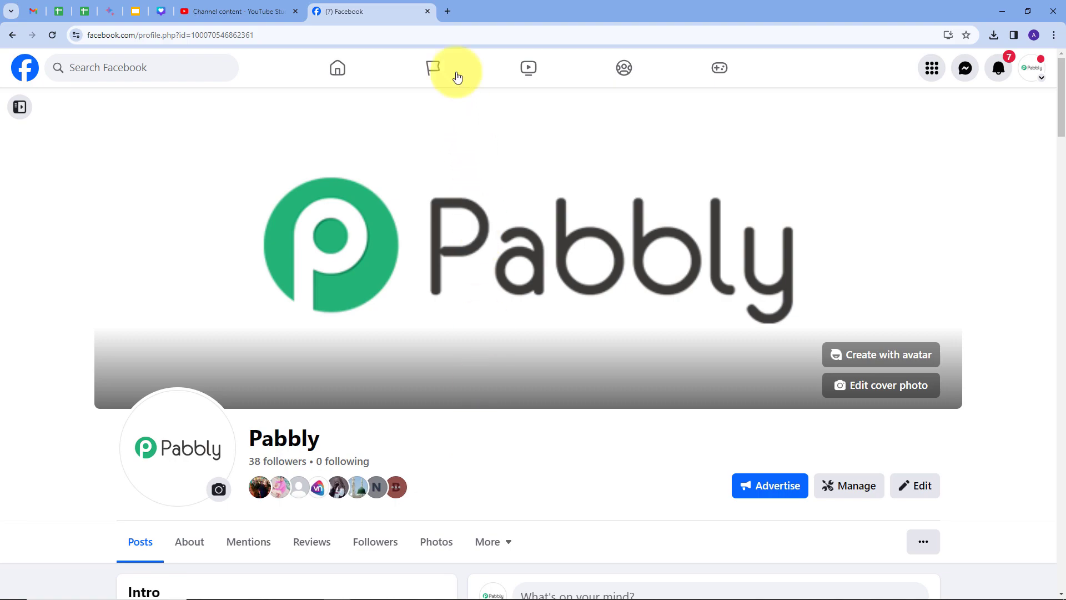
Step: Open pabbly.com in a new browser tab, sign in and access the Pabbly Connect dashboard
{"action": "left_click", "coordinate": [447, 13]}
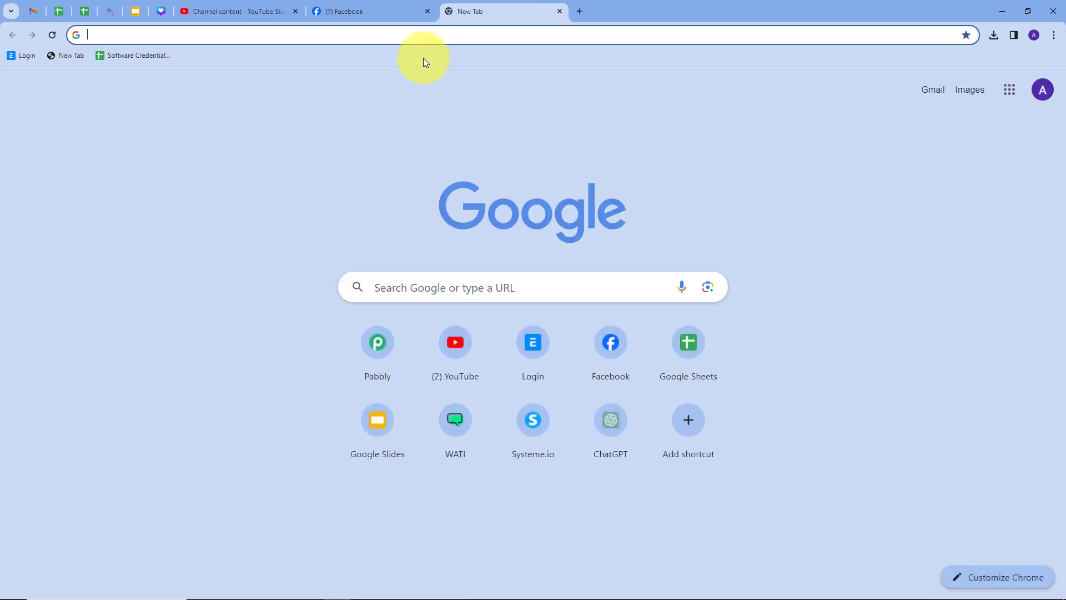
{"action": "type", "text": "pabbly.com"}
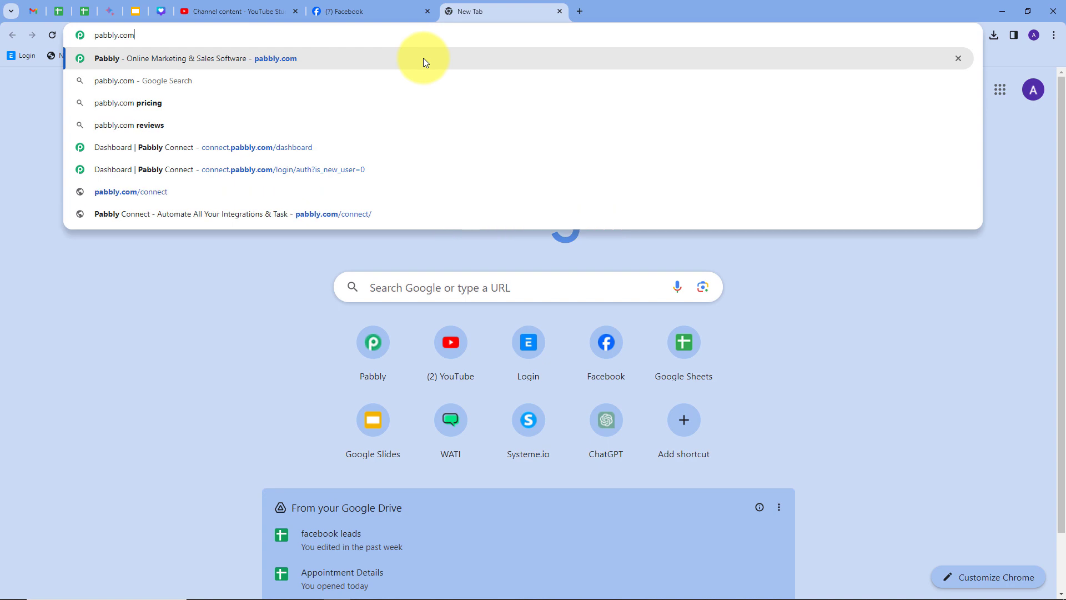
{"action": "key", "text": "Return"}
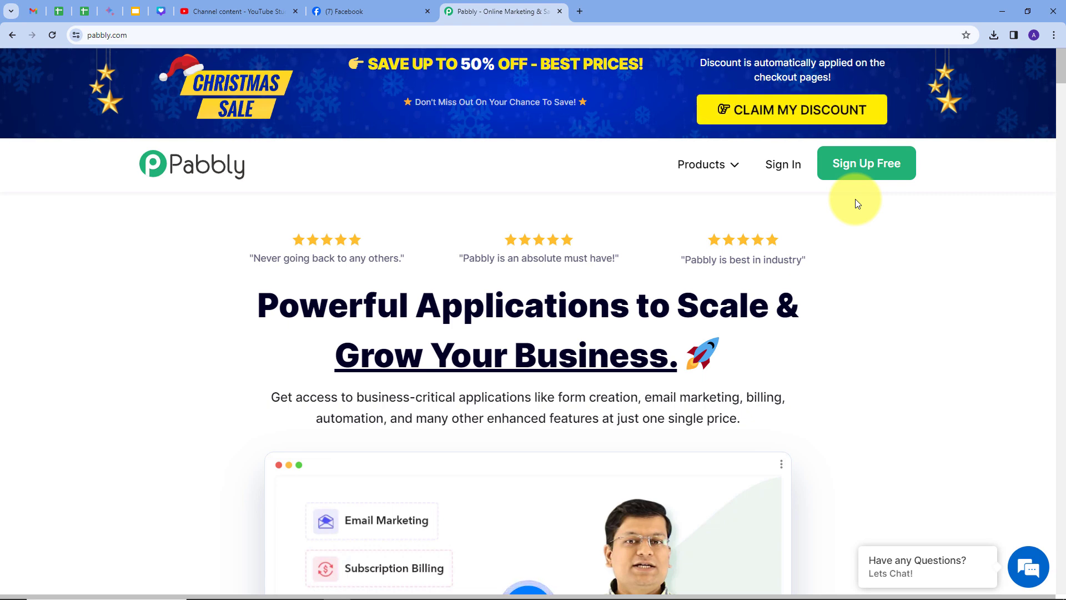
{"action": "left_click", "coordinate": [786, 175]}
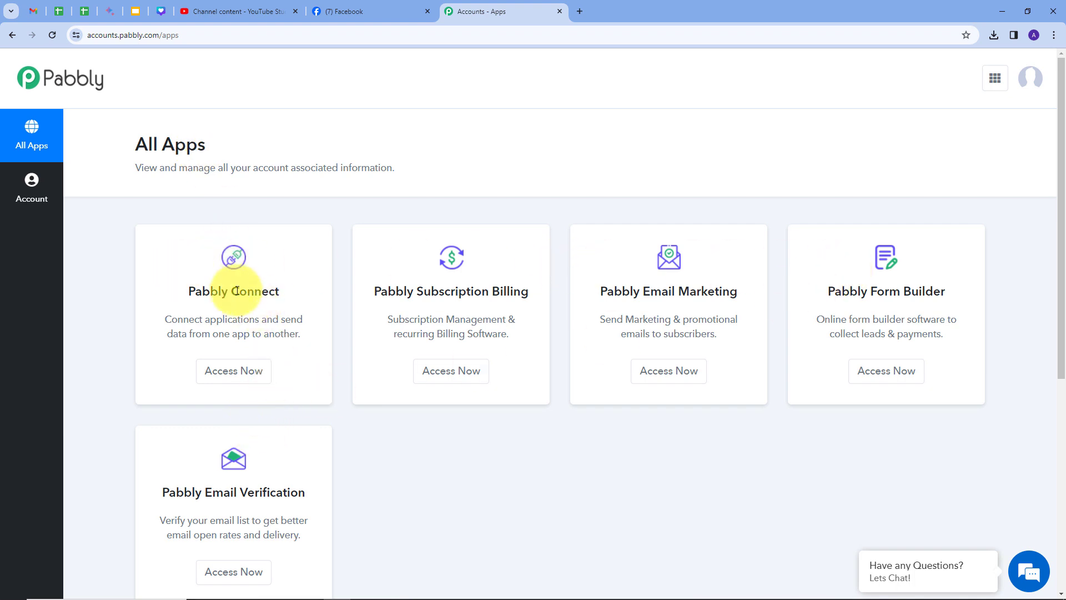
{"action": "scroll", "coordinate": [222, 249], "scroll_direction": "down", "scroll_amount": 1}
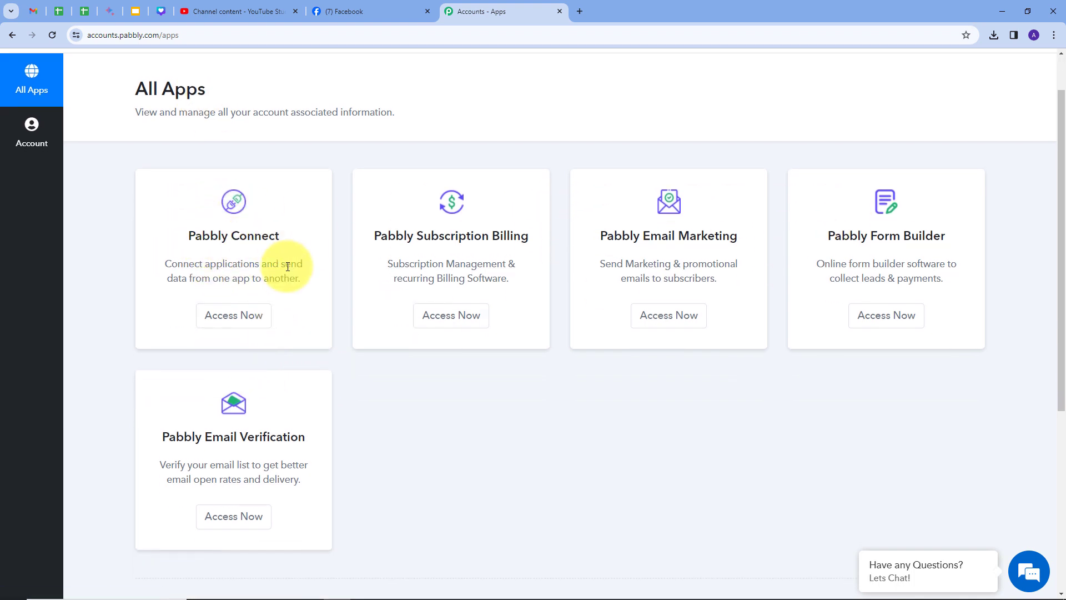
{"action": "left_click", "coordinate": [223, 324]}
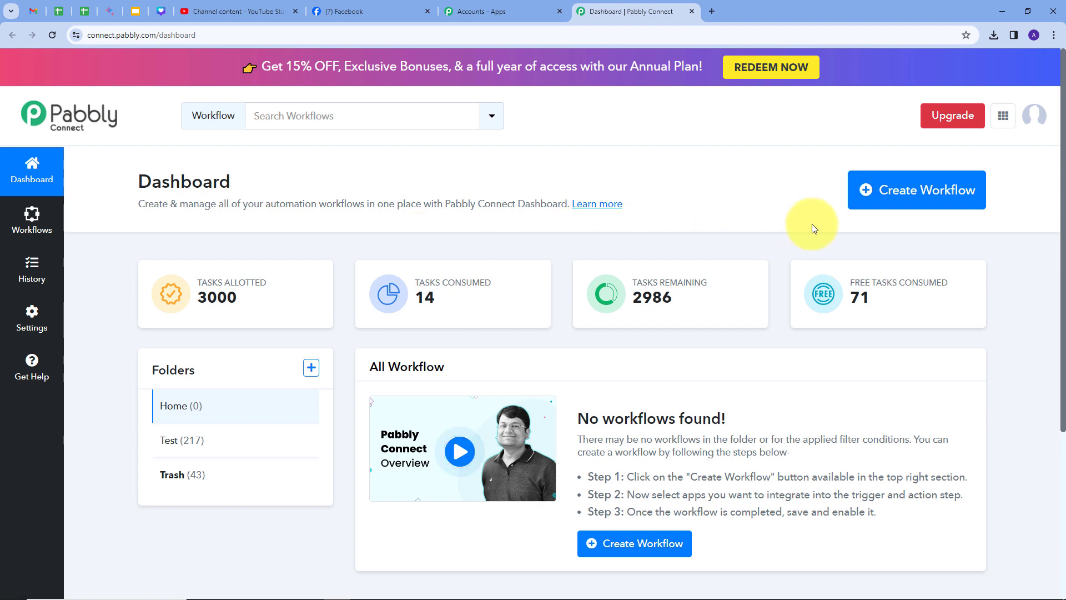
Step: Create a workflow named "Auto-Share YouTube Videos on Facebook Page" in the Home folder
{"action": "left_click", "coordinate": [883, 200]}
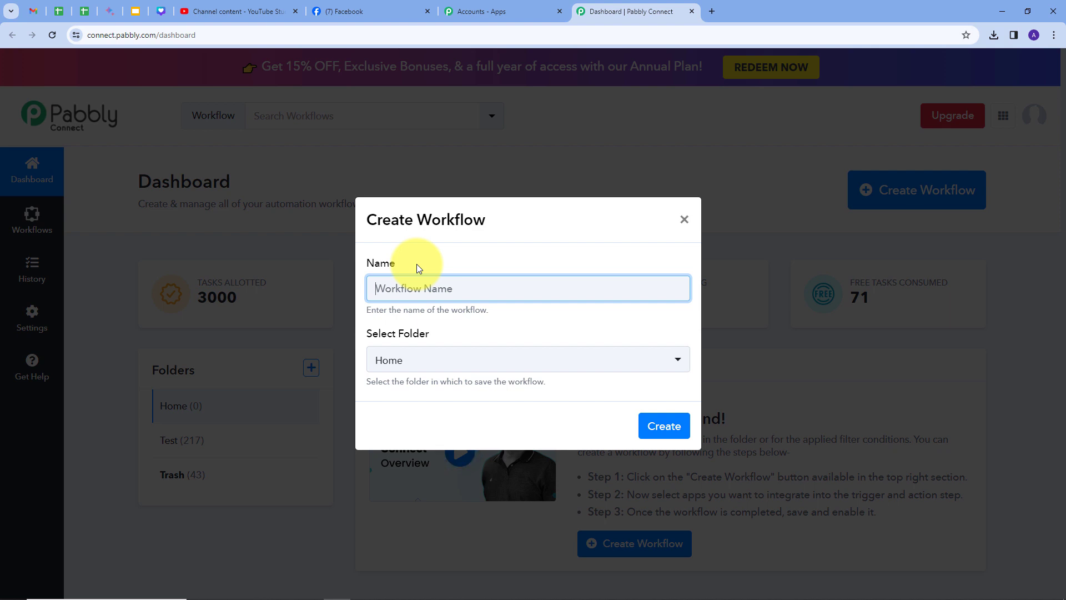
{"action": "type", "text": "Auto-Share YouTube Videos on Facebook Page"}
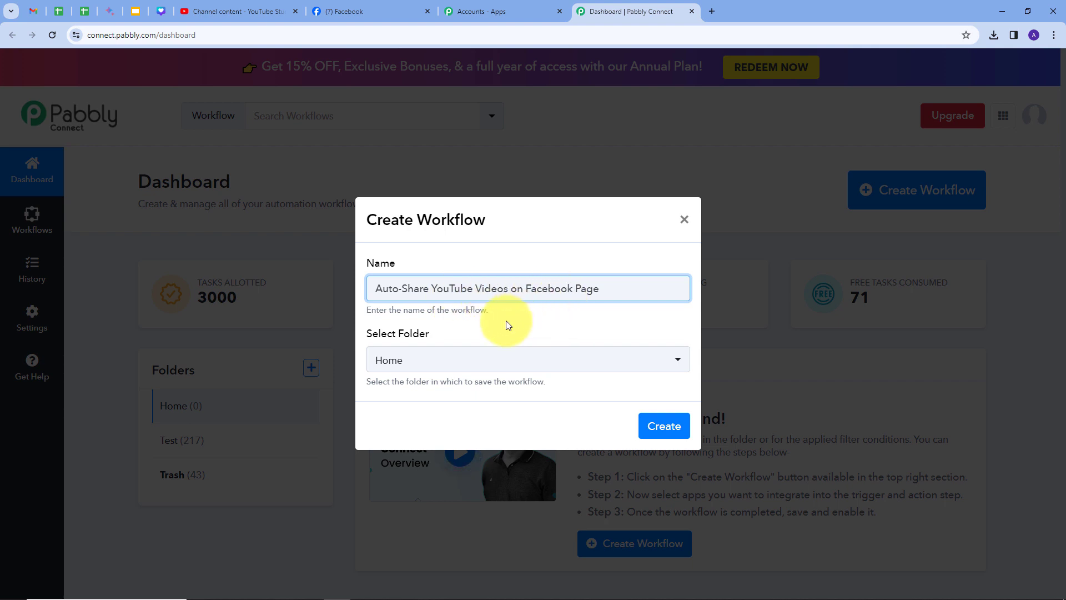
{"action": "left_click", "coordinate": [475, 364]}
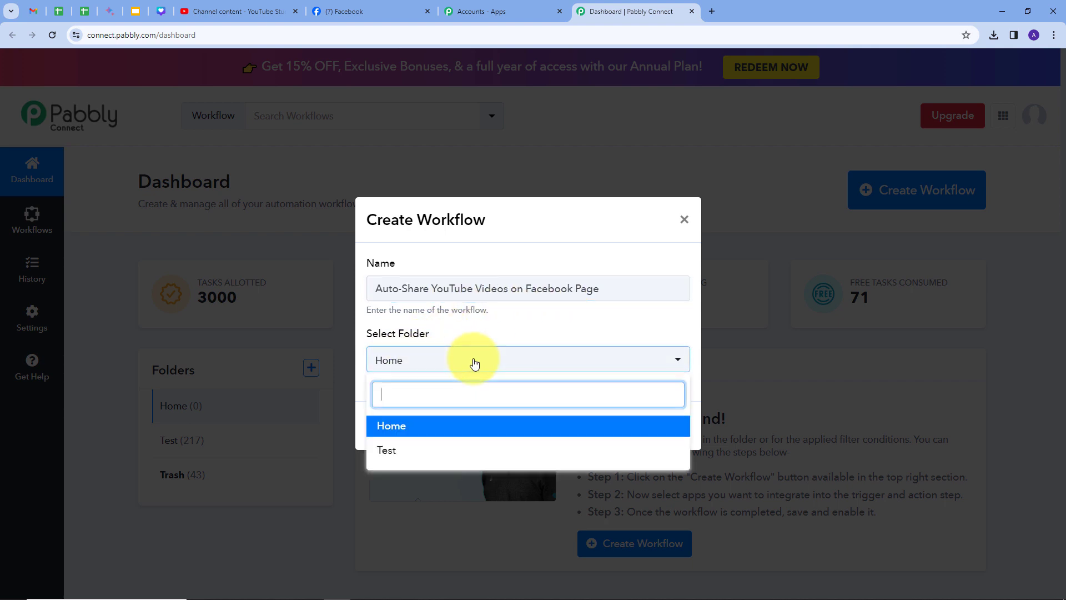
{"action": "left_click", "coordinate": [394, 426]}
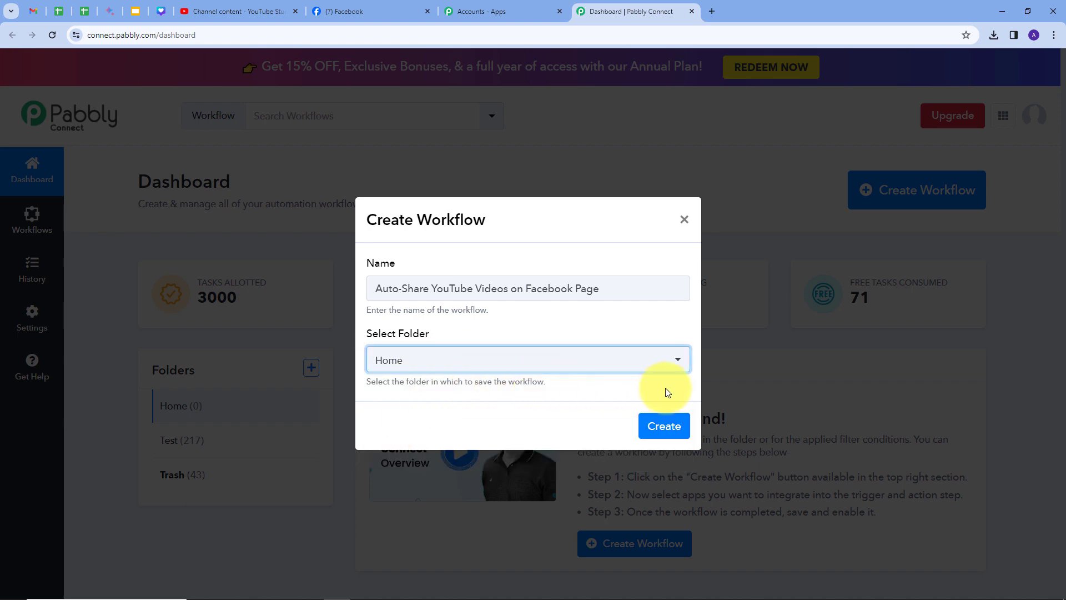
{"action": "left_click", "coordinate": [664, 426]}
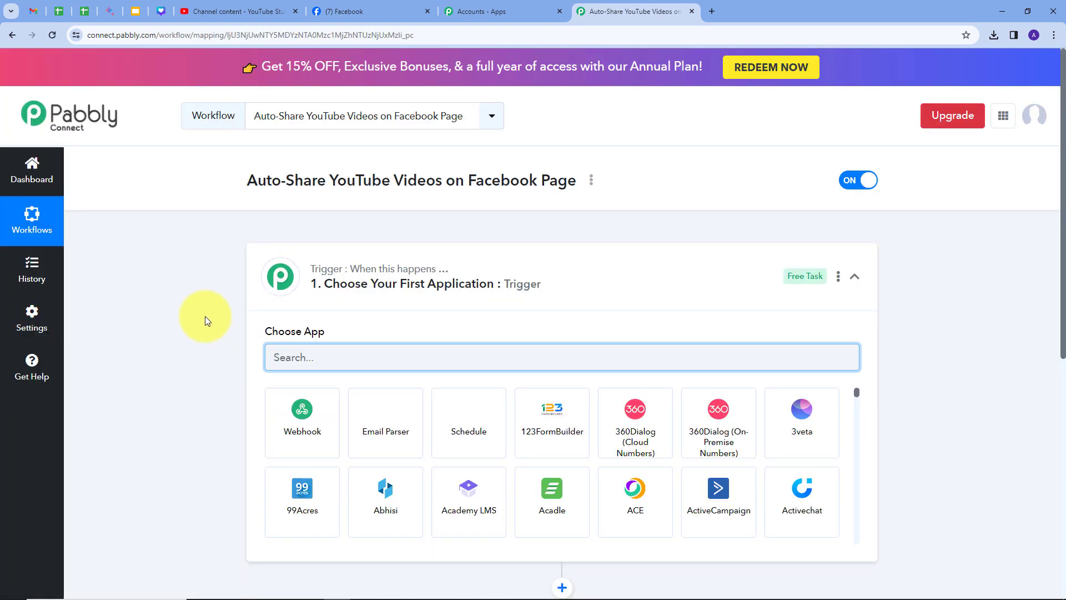
Step: Set YouTube as the workflow's trigger application with the event New Video in Channel with Video URL
{"action": "scroll", "coordinate": [205, 315], "scroll_direction": "down", "scroll_amount": 2}
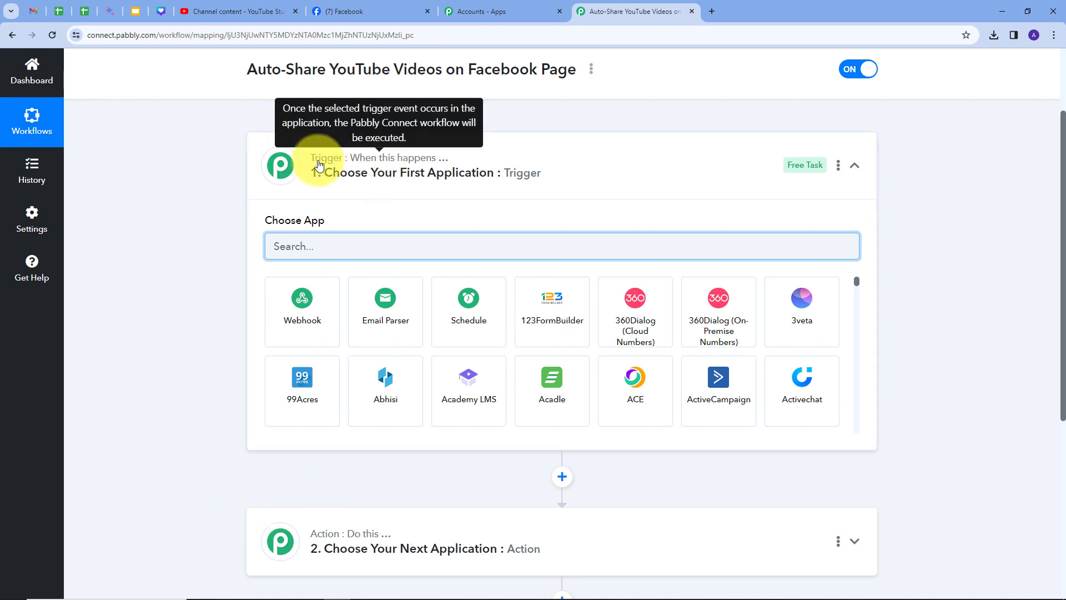
{"action": "left_click", "coordinate": [327, 240]}
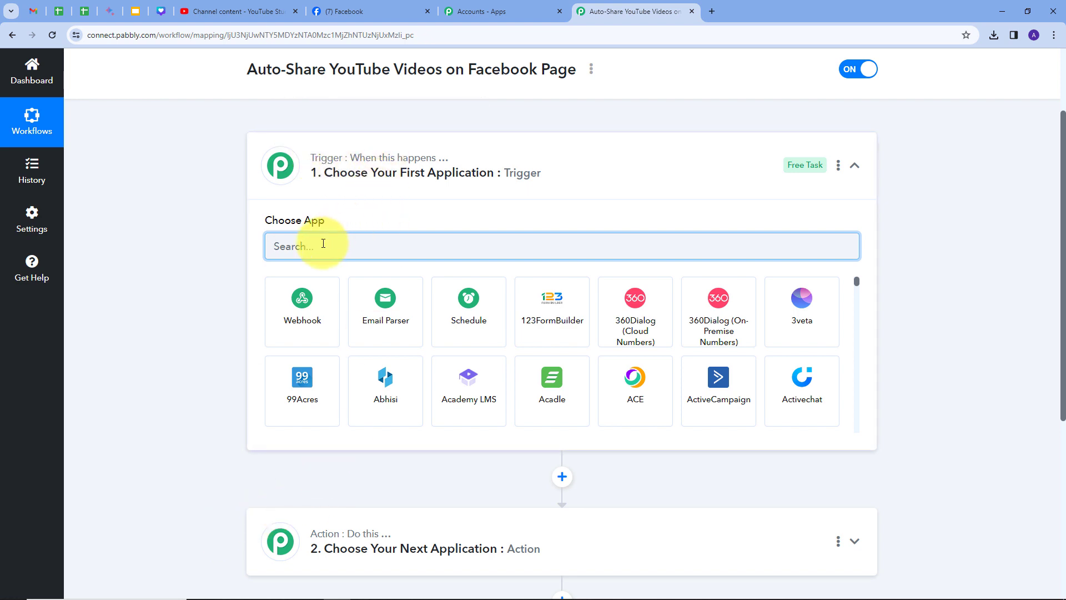
{"action": "type", "text": "Yo"}
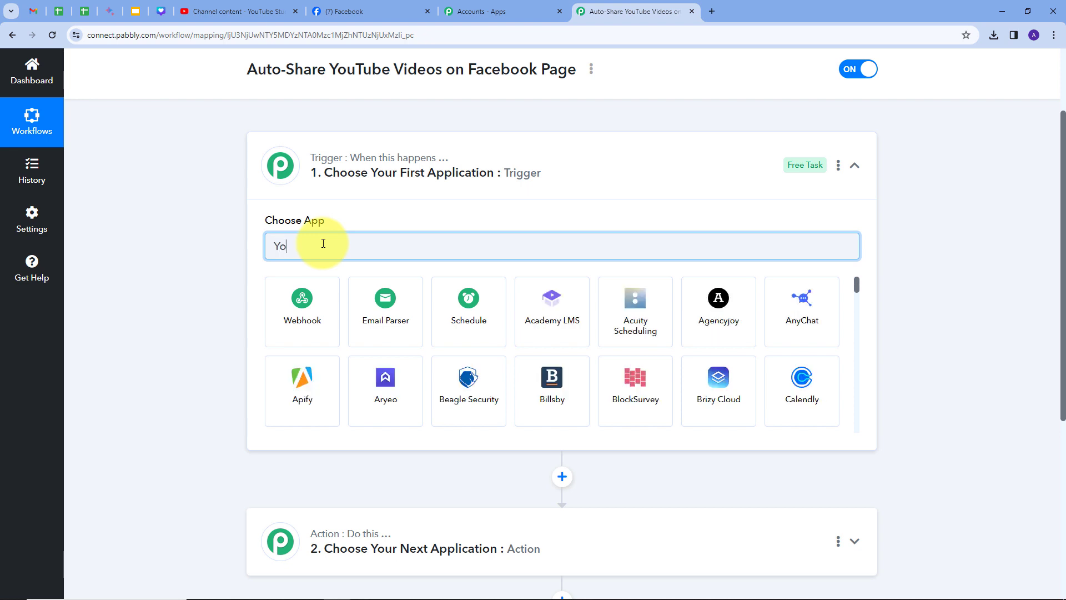
{"action": "type", "text": "uT"}
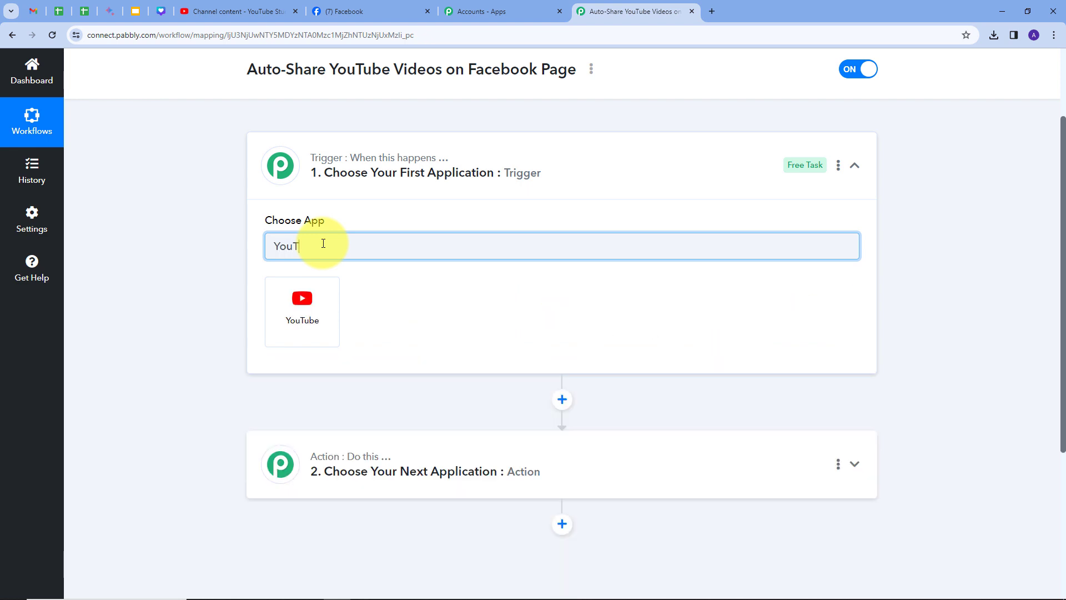
{"action": "left_click", "coordinate": [306, 314]}
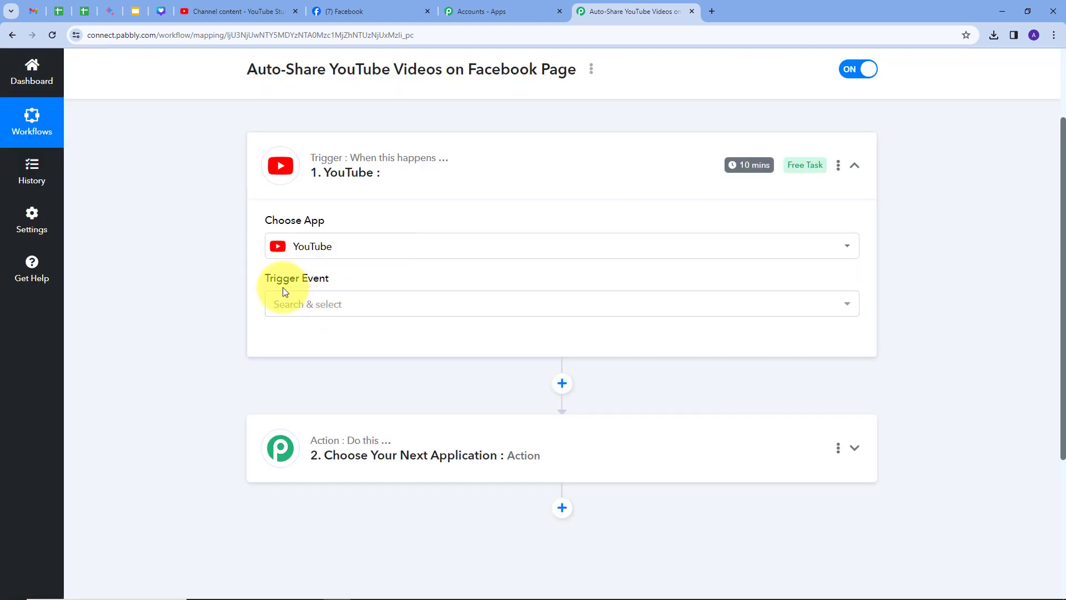
{"action": "left_click", "coordinate": [459, 303]}
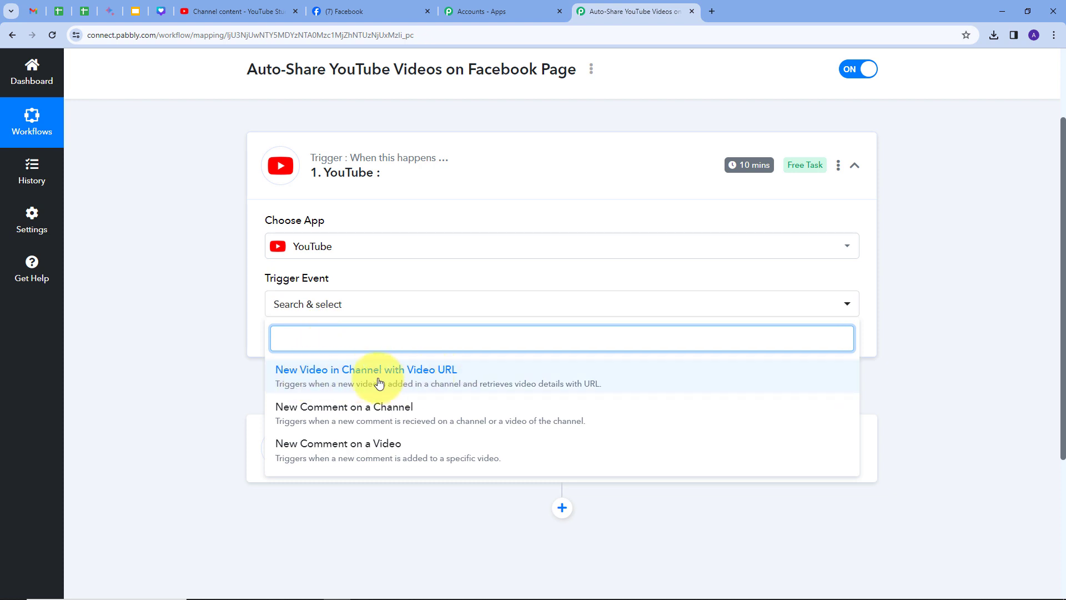
{"action": "left_click", "coordinate": [342, 383]}
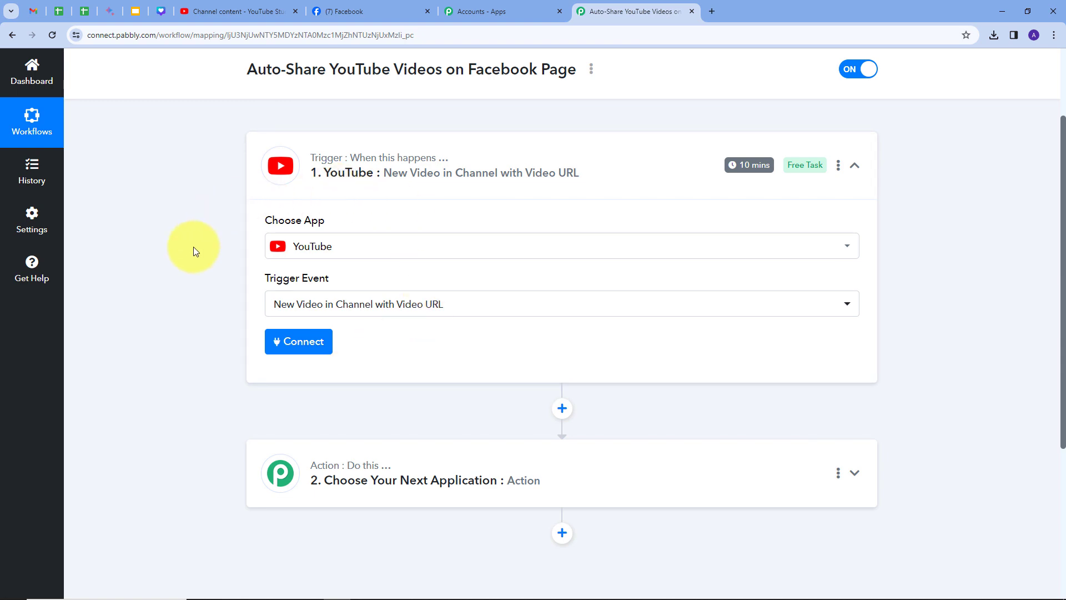
Step: Add a new YouTube connection to the trigger and authorize Pabbly Connect Videos to access the Google account
{"action": "left_click", "coordinate": [304, 343]}
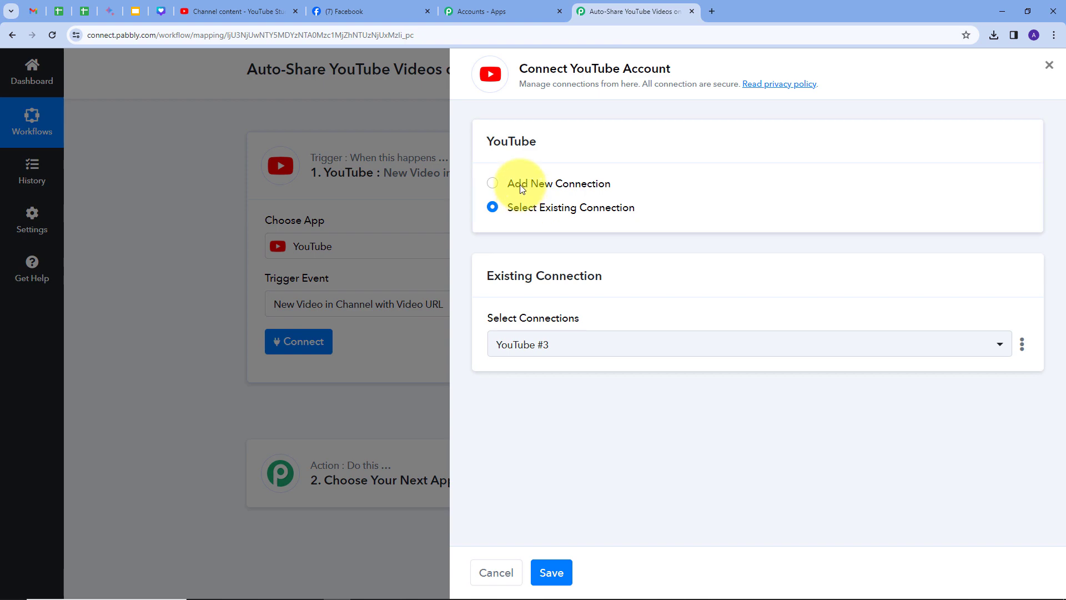
{"action": "left_click", "coordinate": [522, 189]}
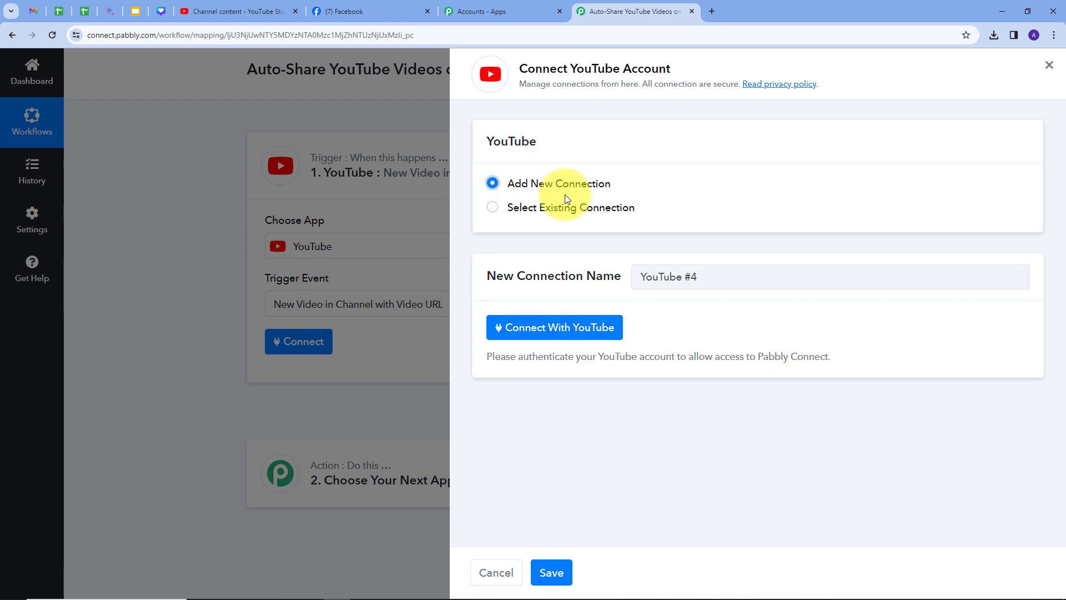
{"action": "left_click", "coordinate": [549, 327]}
{"action": "scroll", "coordinate": [301, 205], "scroll_direction": "down", "scroll_amount": 1}
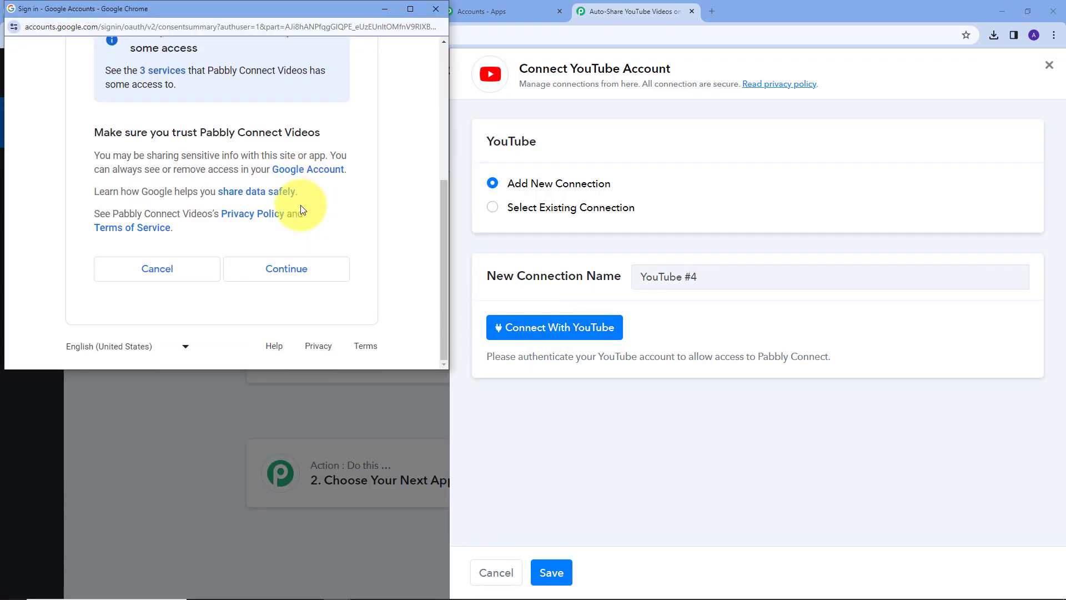
{"action": "left_click", "coordinate": [281, 270]}
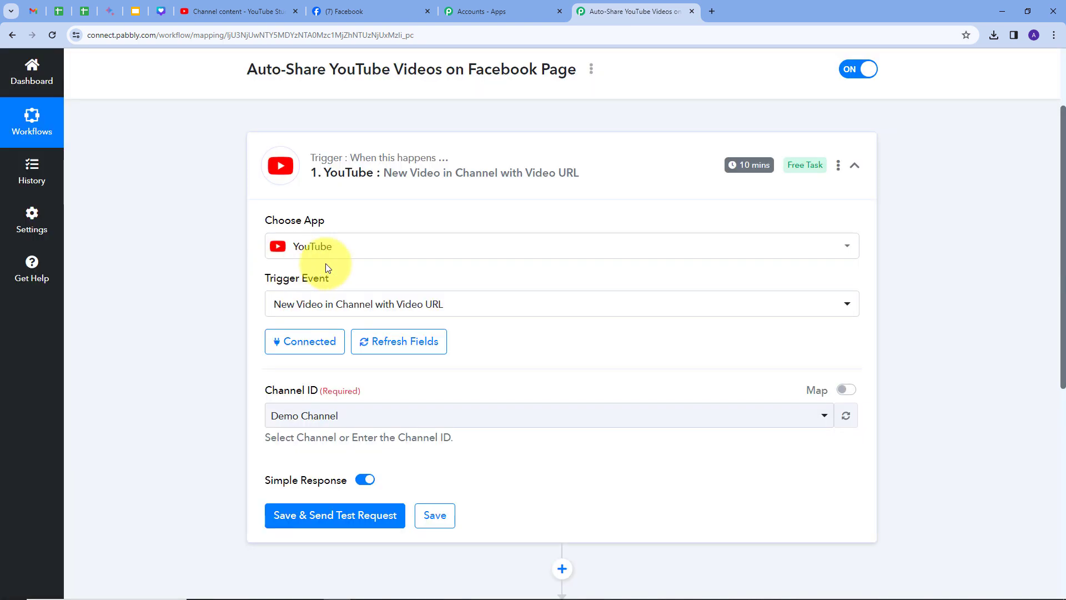
Step: Select Demo Channel as the Channel ID for the YouTube trigger
{"action": "scroll", "coordinate": [507, 266], "scroll_direction": "down", "scroll_amount": 1}
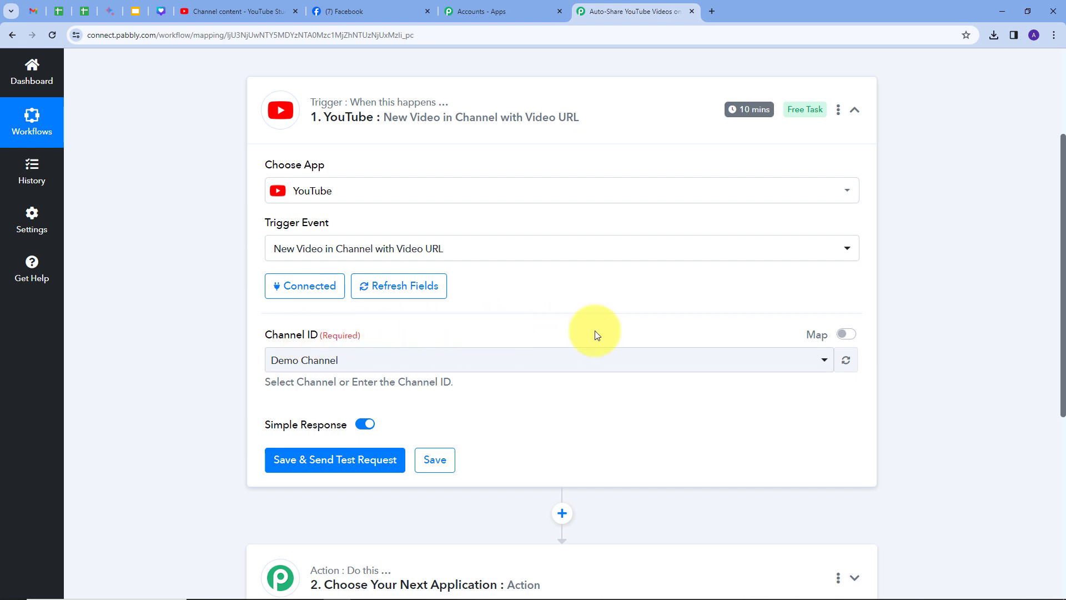
{"action": "left_click", "coordinate": [571, 361]}
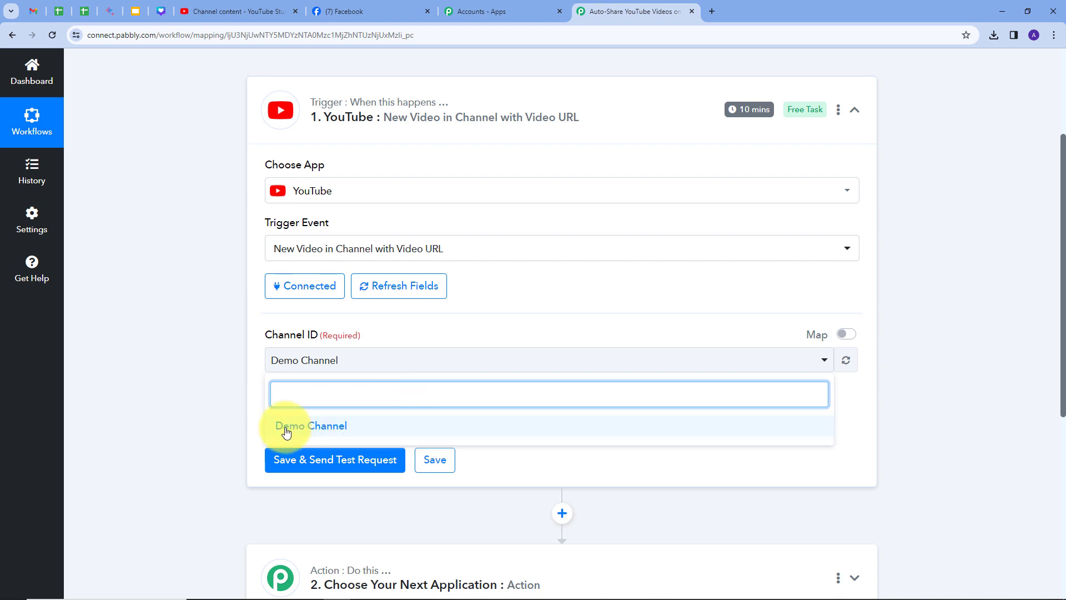
{"action": "left_click", "coordinate": [320, 432]}
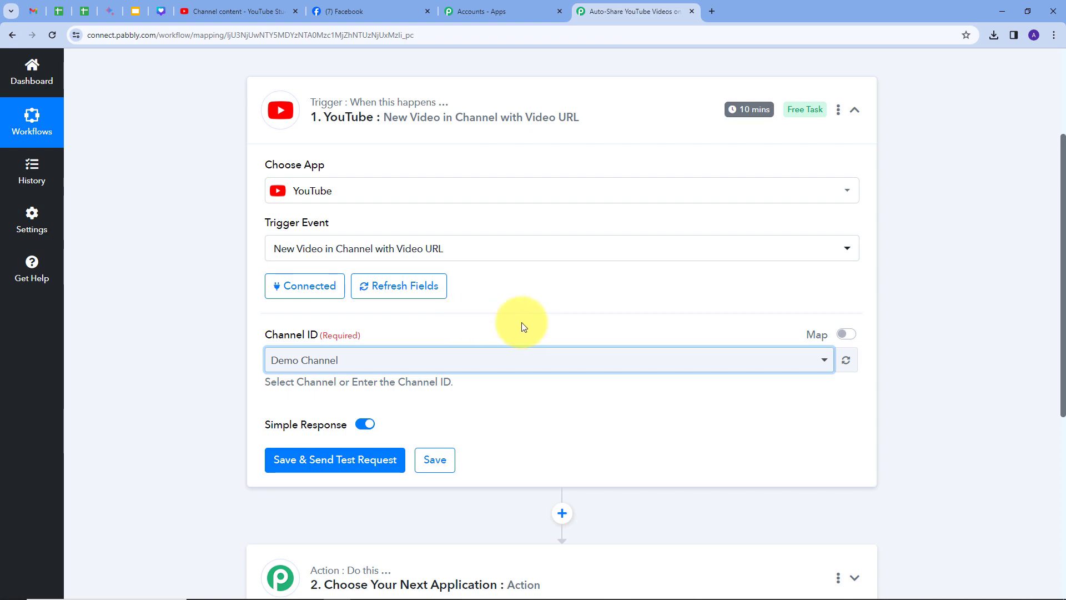
Step: Switch to YouTube Studio and upload the video file MVI_3831 from the Downloads folder
{"action": "left_click", "coordinate": [222, 11]}
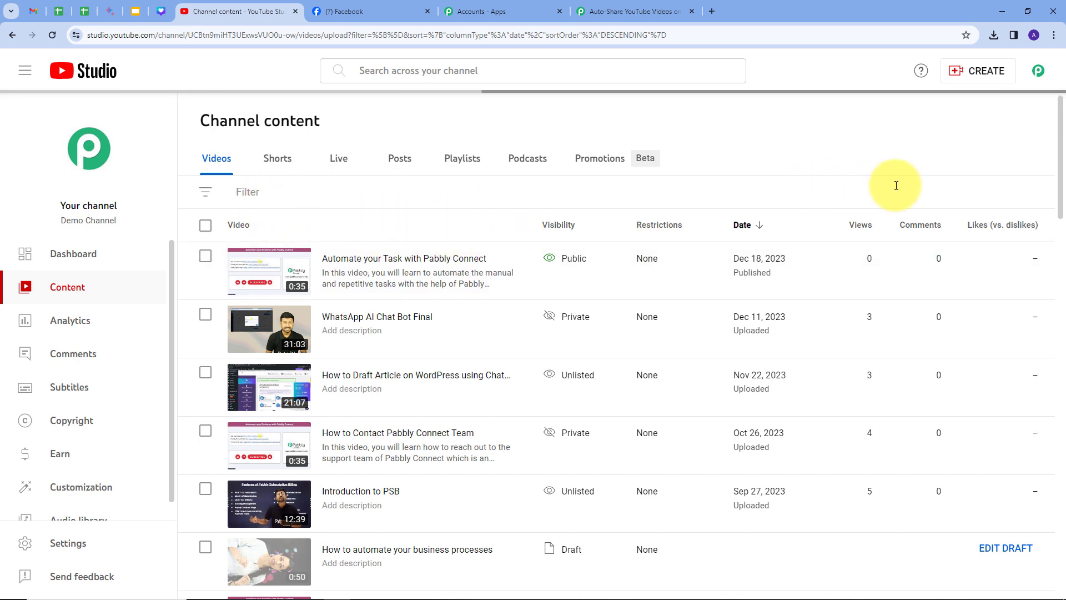
{"action": "left_click", "coordinate": [988, 77]}
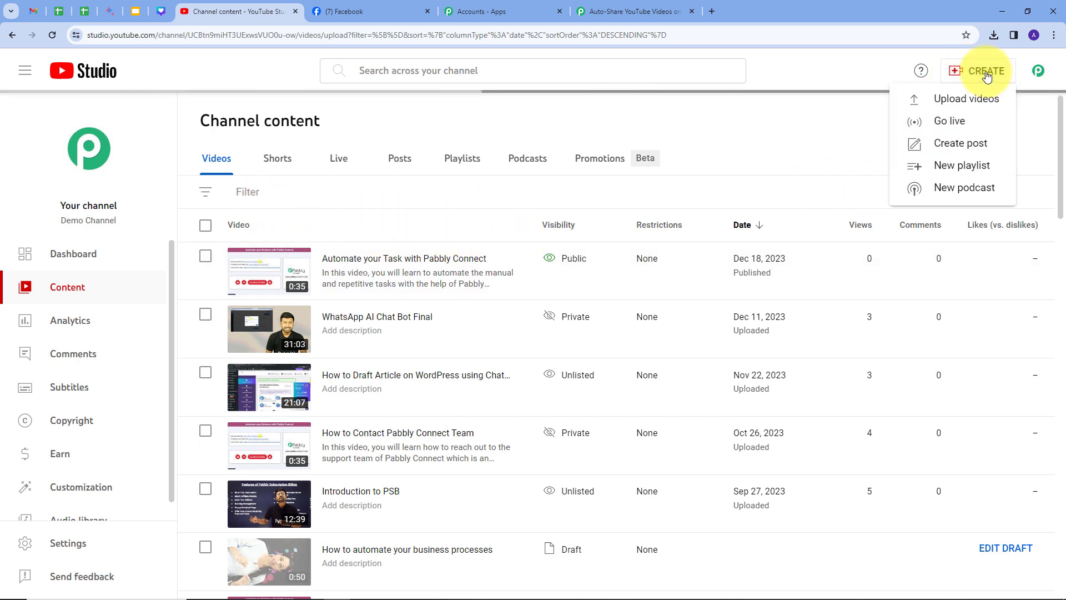
{"action": "left_click", "coordinate": [961, 103]}
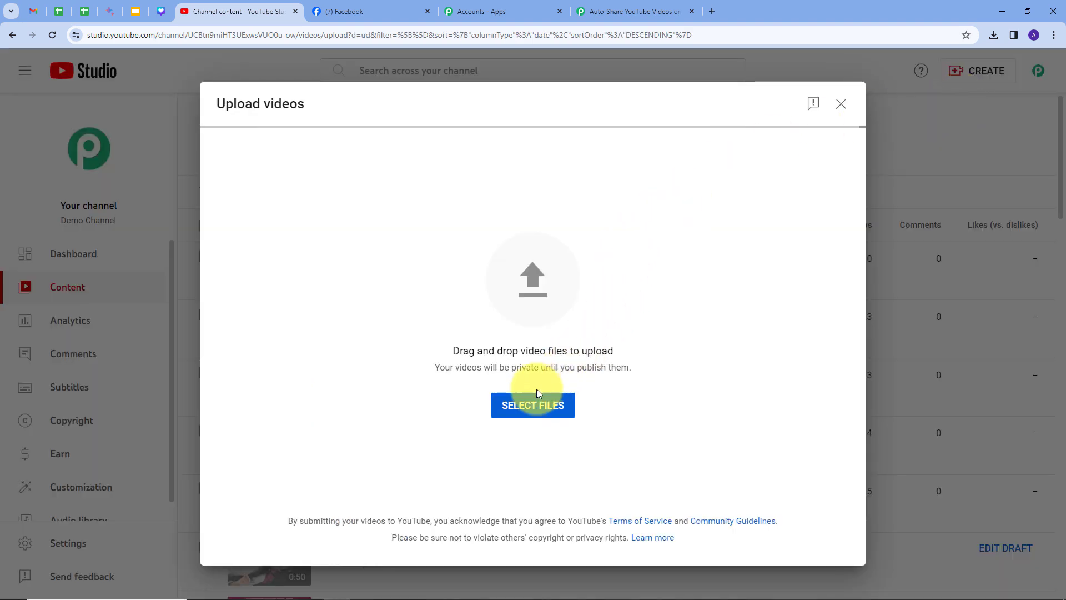
{"action": "left_click", "coordinate": [520, 407]}
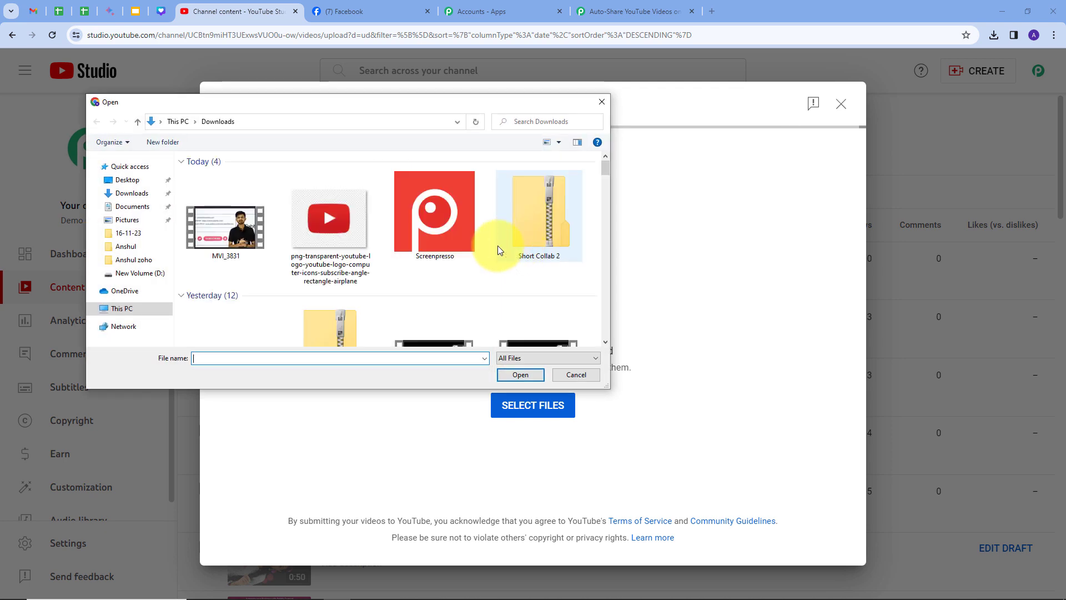
{"action": "left_click", "coordinate": [236, 225]}
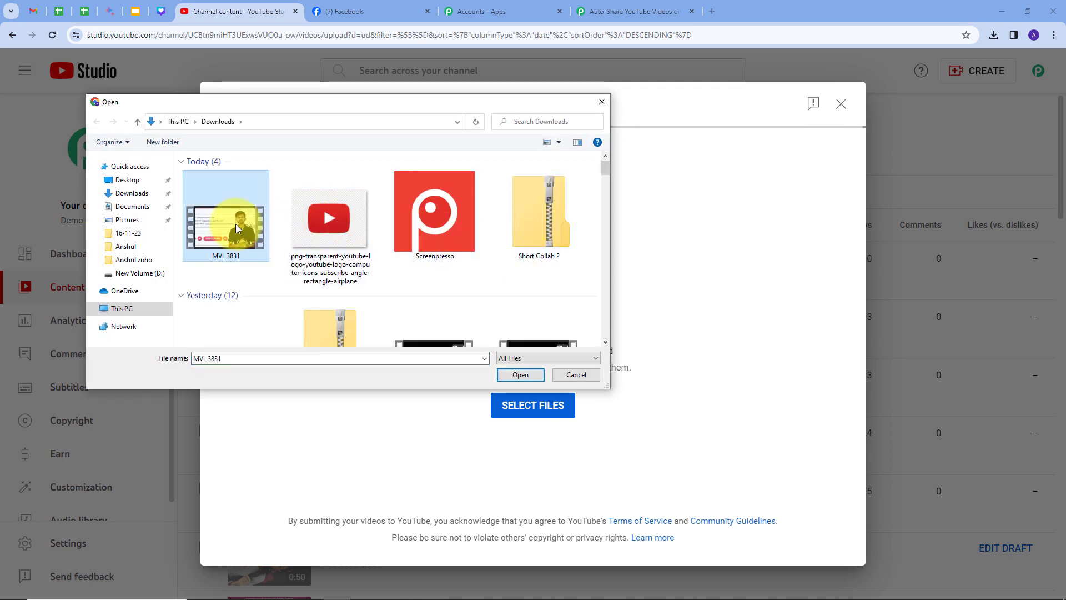
{"action": "left_click", "coordinate": [524, 367]}
{"action": "left_click", "coordinate": [518, 375]}
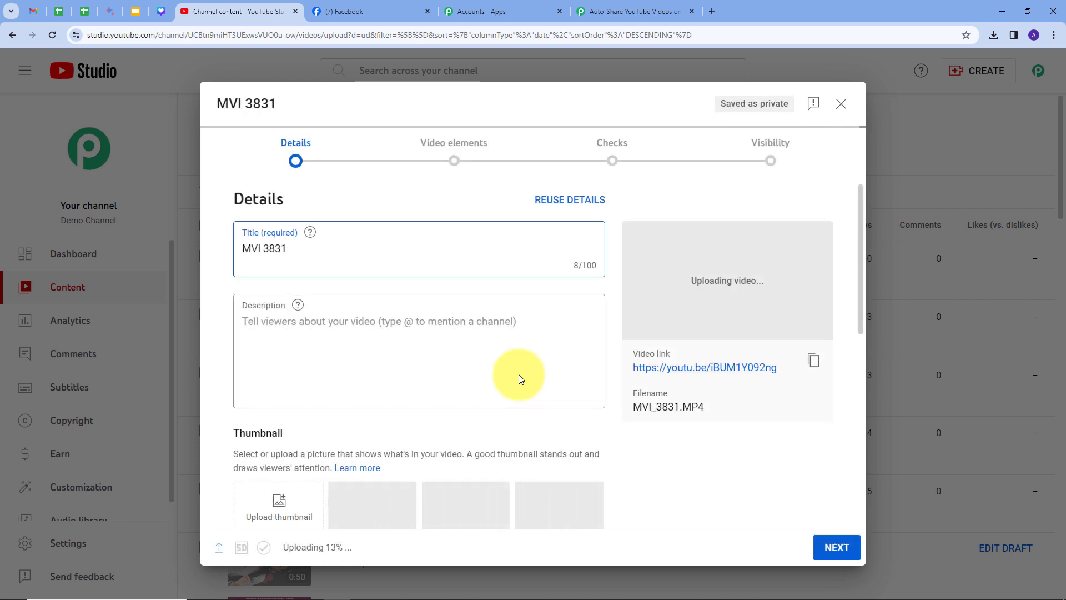
Step: Describe the video as "This is for testing", mark it as made for kids, and continue to Video elements
{"action": "left_click", "coordinate": [303, 330]}
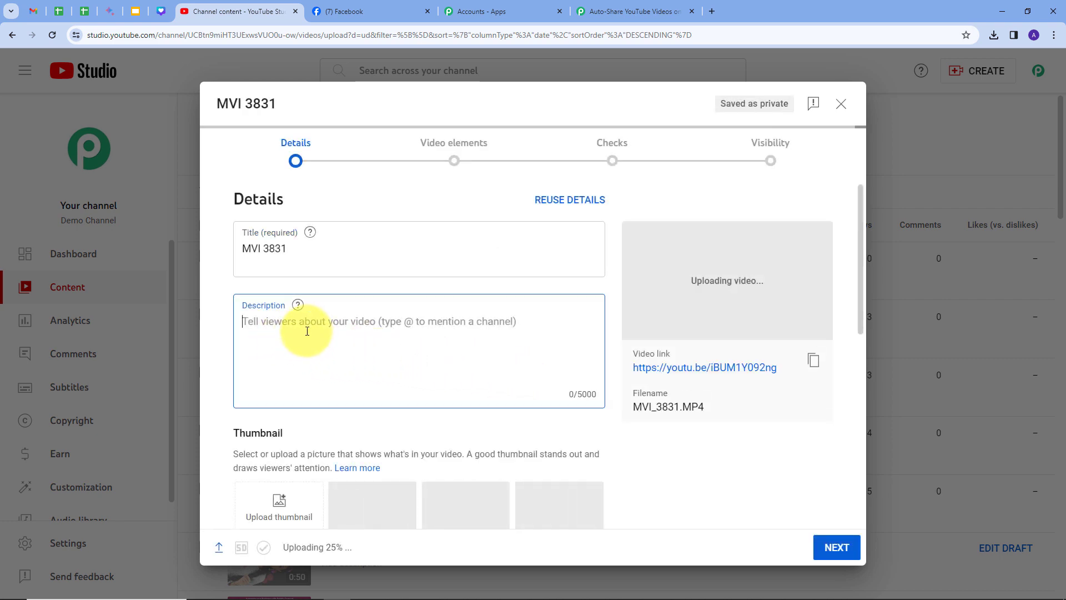
{"action": "type", "text": "This is for testing"}
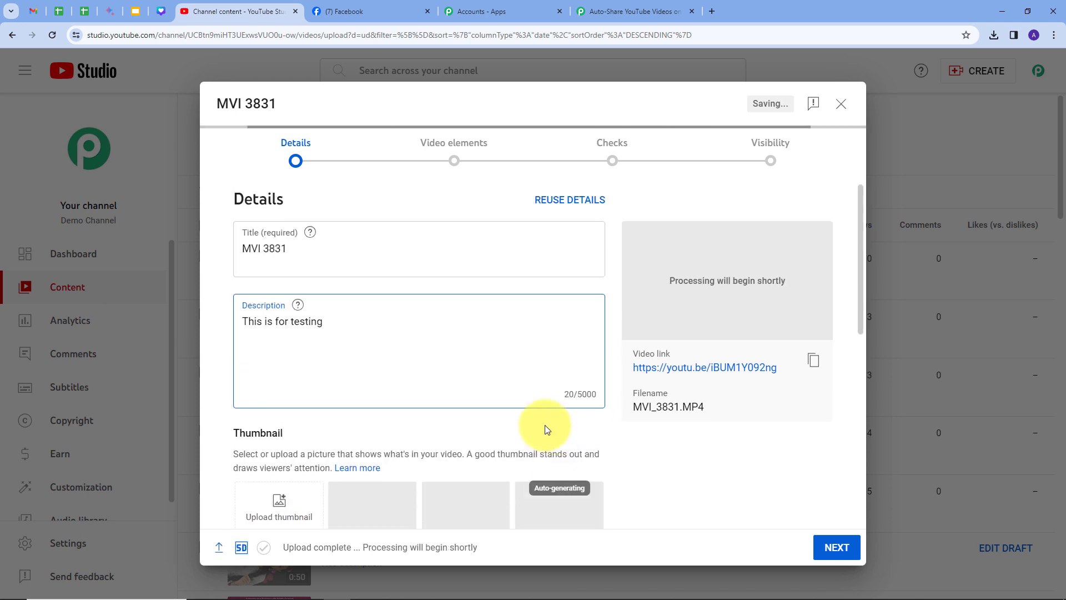
{"action": "left_click", "coordinate": [839, 545]}
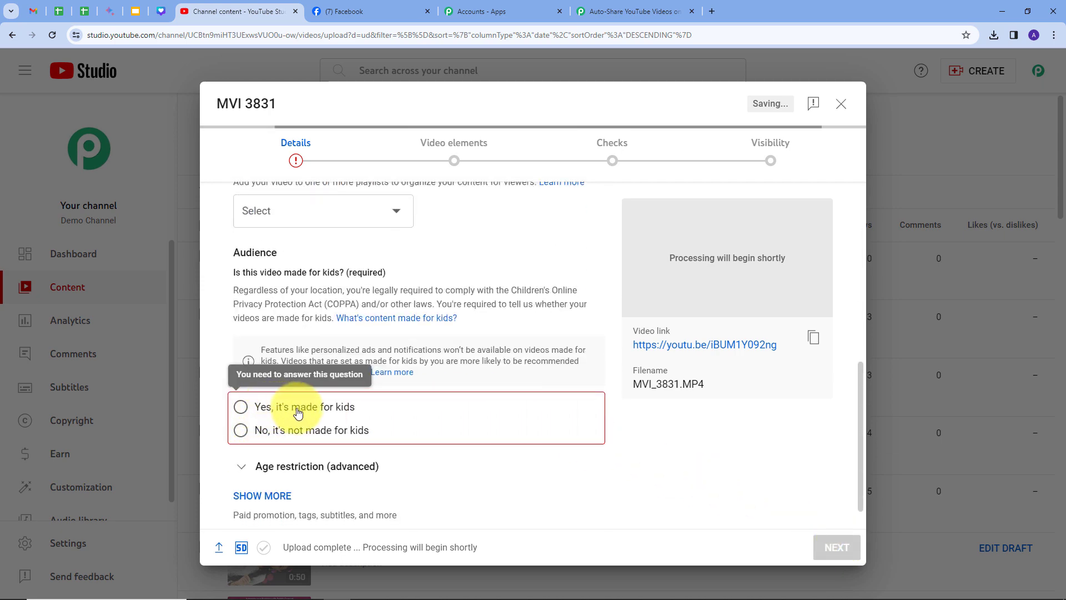
{"action": "left_click", "coordinate": [271, 407]}
{"action": "left_click", "coordinate": [837, 547]}
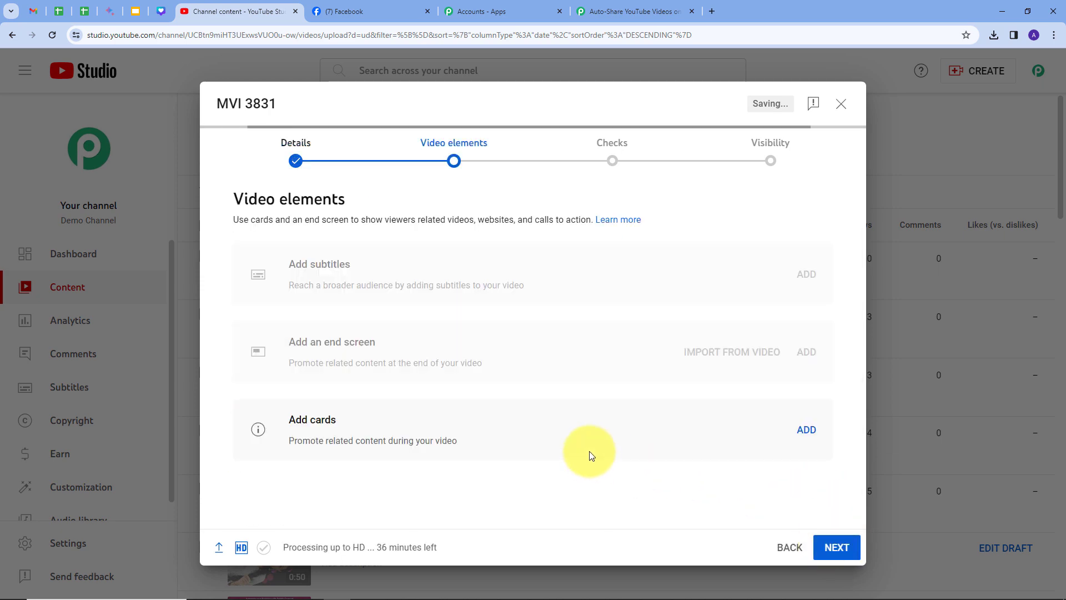
Step: Continue through the video elements and checks stages, set the video's visibility to Public, and publish it
{"action": "left_click", "coordinate": [835, 555]}
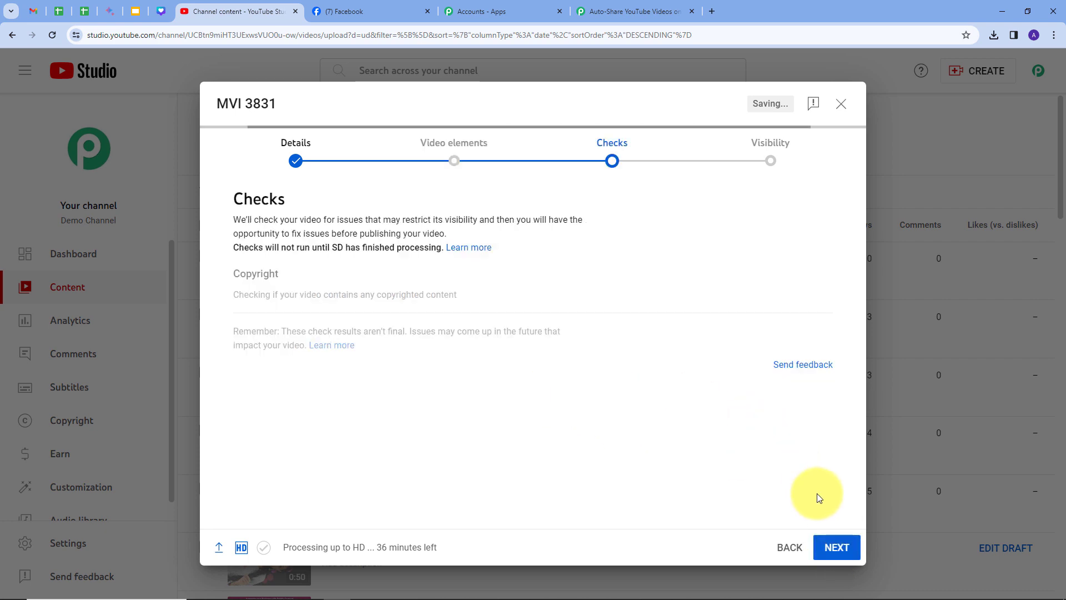
{"action": "left_click", "coordinate": [833, 545]}
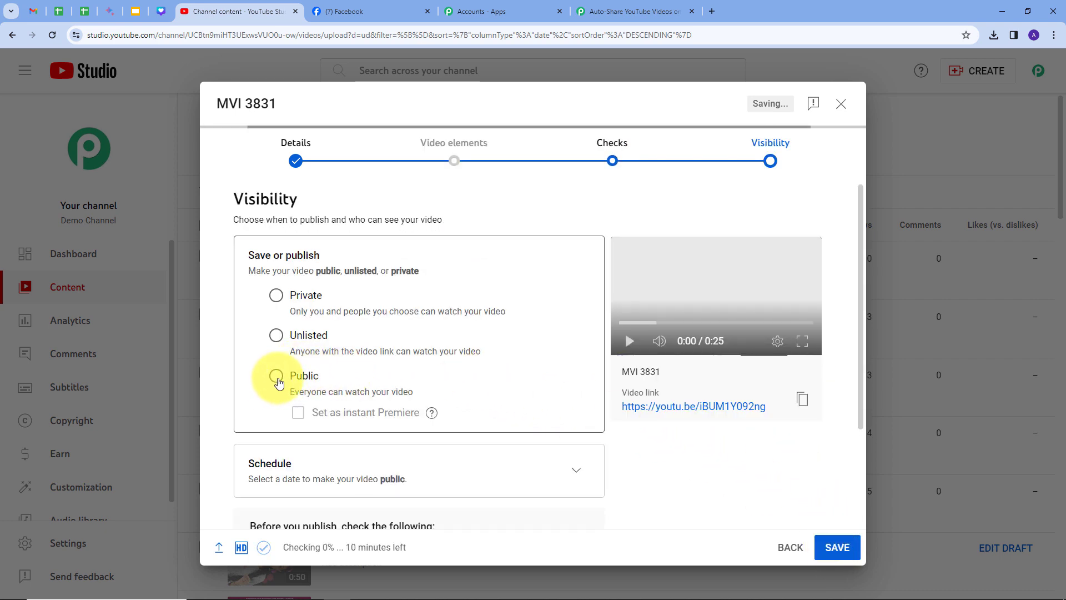
{"action": "left_click", "coordinate": [276, 377]}
{"action": "left_click", "coordinate": [823, 549]}
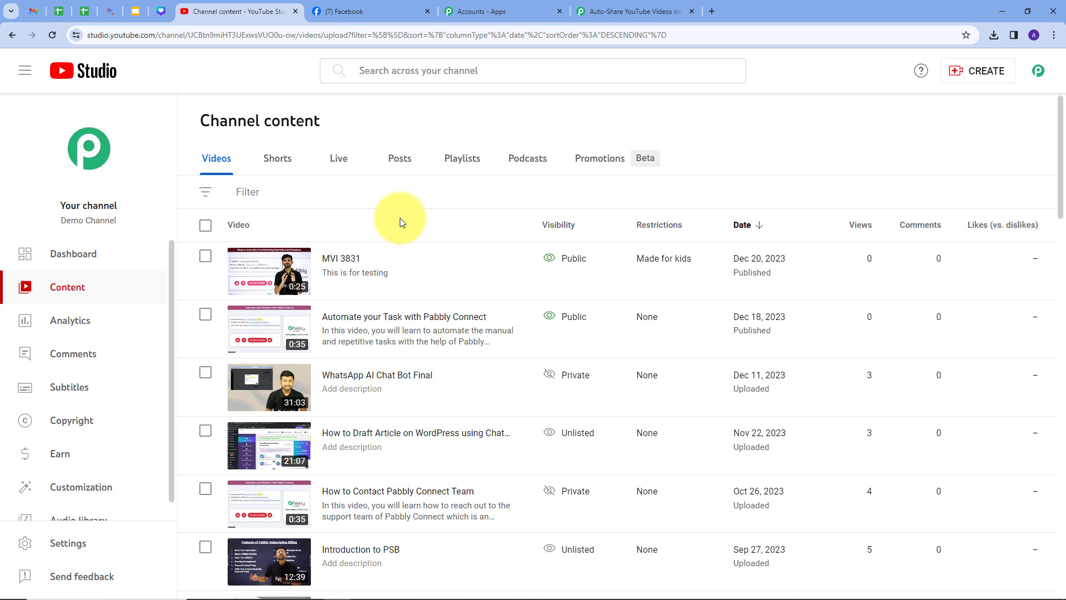
Step: Switch to the Pabbly Connect workflow, save the YouTube trigger and send its test request
{"action": "left_click", "coordinate": [622, 11]}
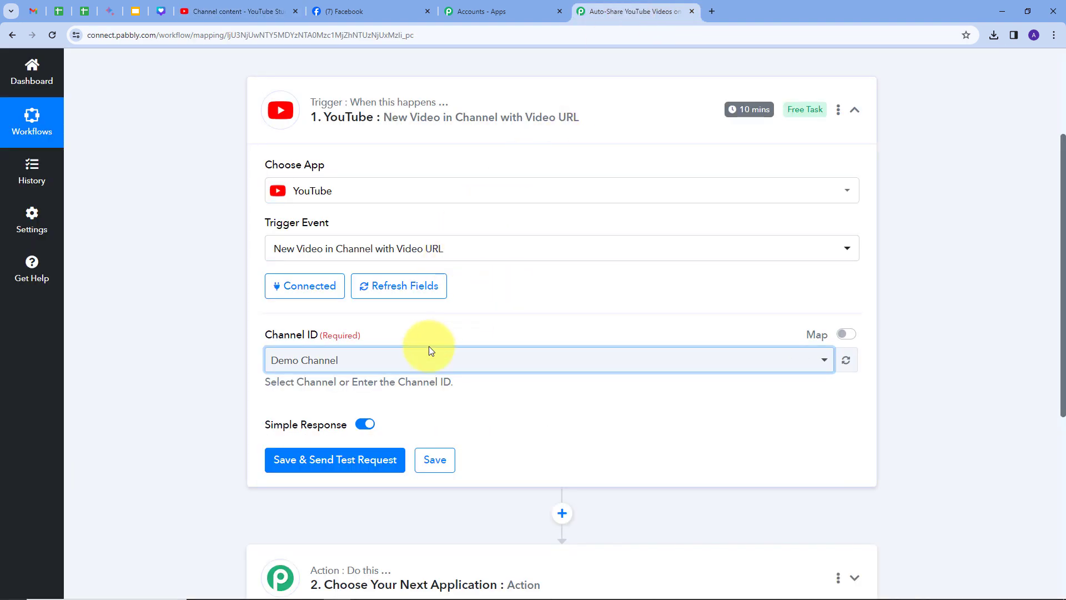
{"action": "left_click", "coordinate": [338, 464]}
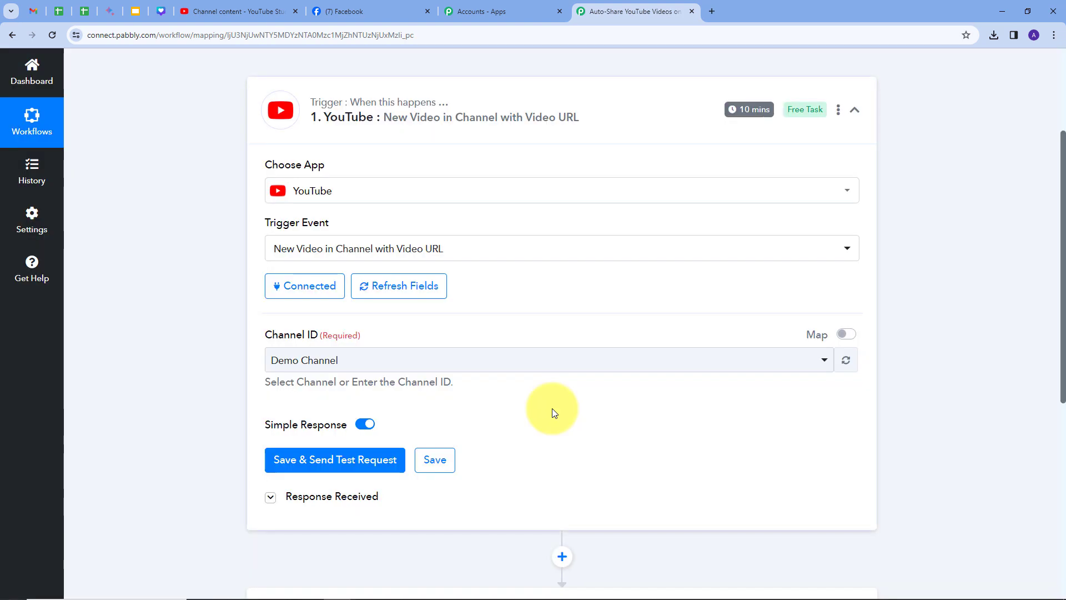
Step: Examine the YouTube trigger's received response for the video URL, title, description and thumbnail URLs
{"action": "scroll", "coordinate": [678, 368], "scroll_direction": "down", "scroll_amount": 5}
{"action": "scroll", "coordinate": [864, 316], "scroll_direction": "down", "scroll_amount": 1}
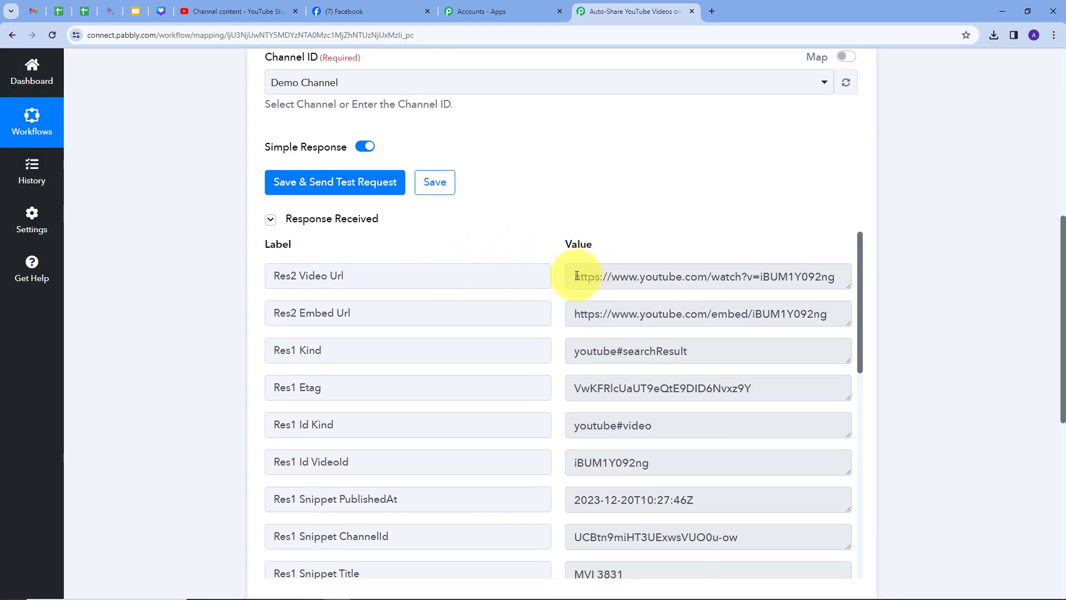
{"action": "left_click_drag", "start_coordinate": [577, 276], "coordinate": [833, 276]}
{"action": "scroll", "coordinate": [684, 282], "scroll_direction": "down", "scroll_amount": 2}
{"action": "scroll", "coordinate": [684, 281], "scroll_direction": "down", "scroll_amount": 2}
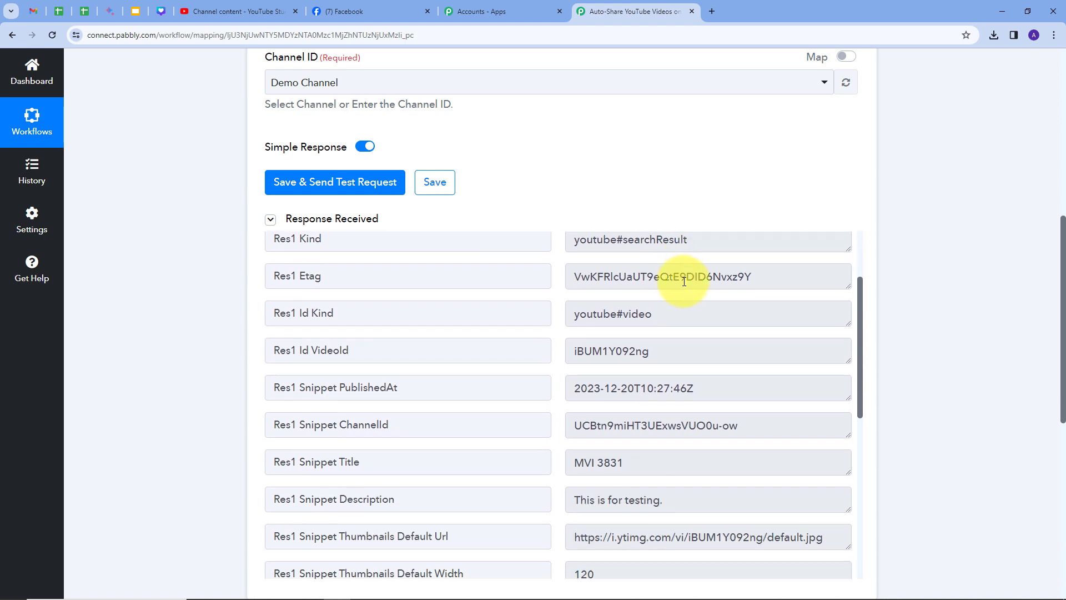
{"action": "left_click_drag", "start_coordinate": [684, 446], "coordinate": [573, 444]}
{"action": "scroll", "coordinate": [698, 419], "scroll_direction": "down", "scroll_amount": 2}
{"action": "scroll", "coordinate": [704, 389], "scroll_direction": "down", "scroll_amount": 4}
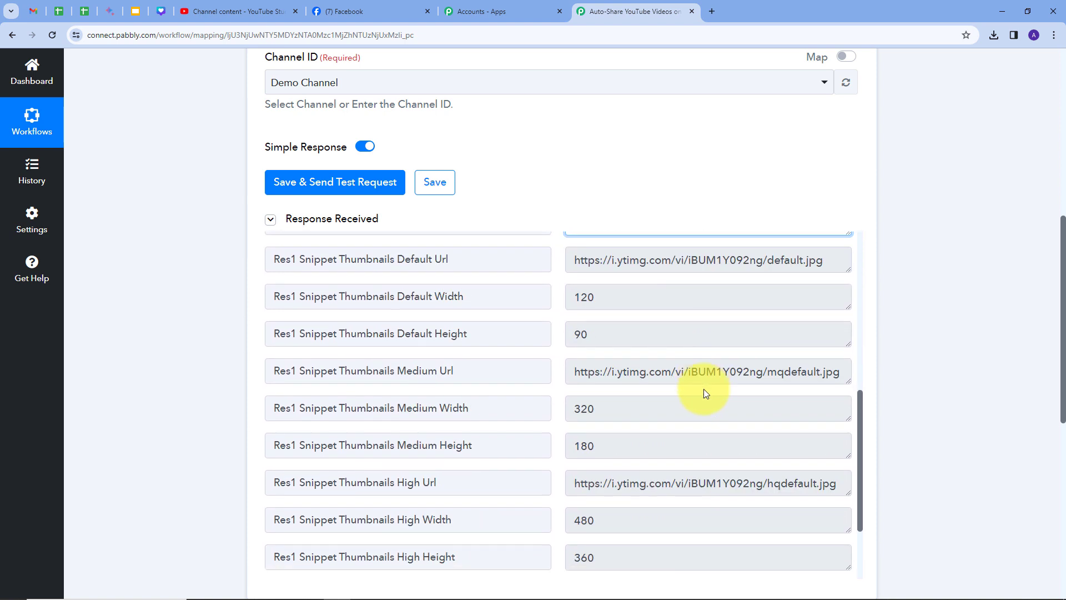
{"action": "left_click_drag", "start_coordinate": [650, 481], "coordinate": [560, 485]}
{"action": "scroll", "coordinate": [672, 444], "scroll_direction": "up", "scroll_amount": 5}
{"action": "scroll", "coordinate": [668, 447], "scroll_direction": "up", "scroll_amount": 4}
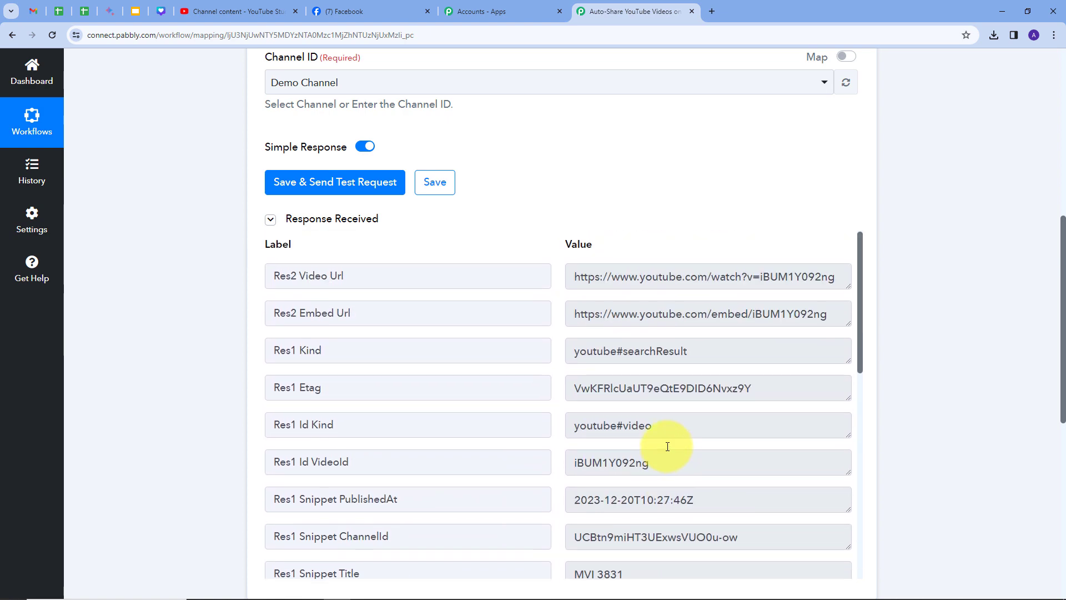
{"action": "scroll", "coordinate": [665, 228], "scroll_direction": "up", "scroll_amount": 2}
{"action": "scroll", "coordinate": [652, 289], "scroll_direction": "up", "scroll_amount": 1}
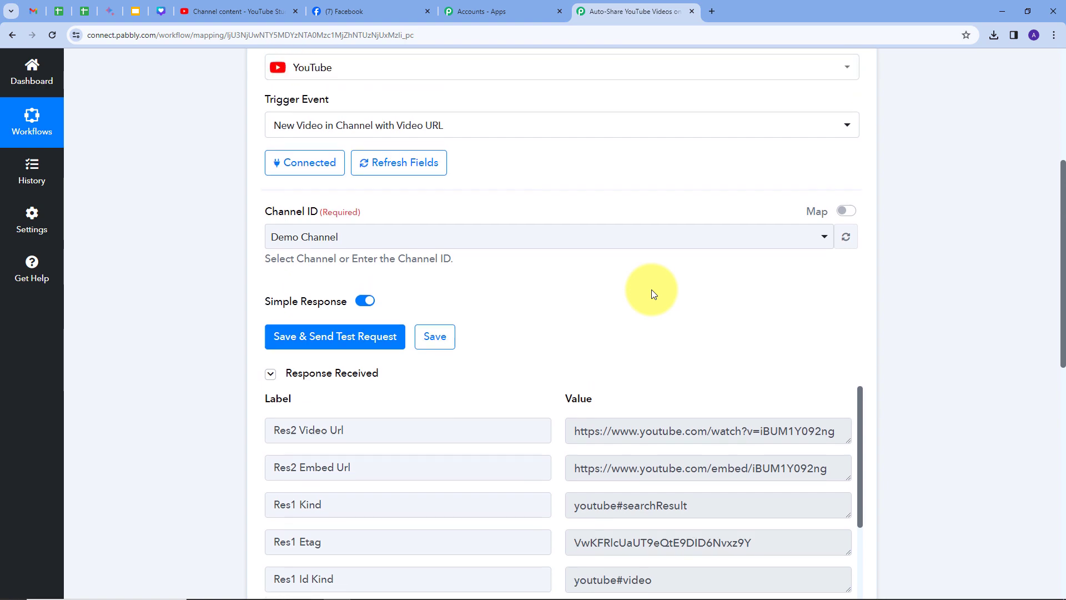
{"action": "scroll", "coordinate": [642, 311], "scroll_direction": "up", "scroll_amount": 5}
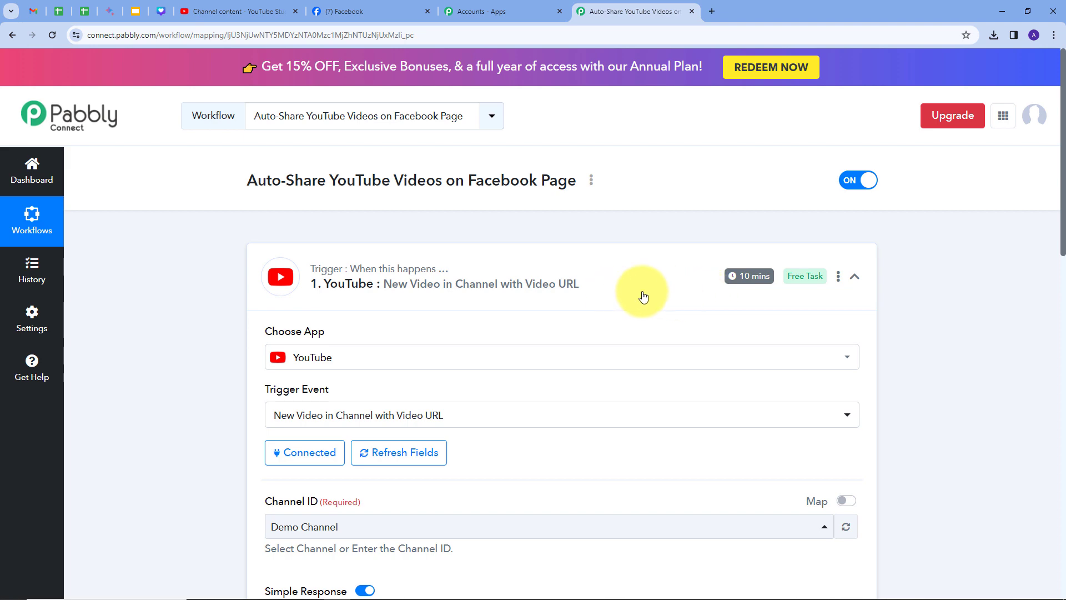
{"action": "scroll", "coordinate": [647, 268], "scroll_direction": "down", "scroll_amount": 8}
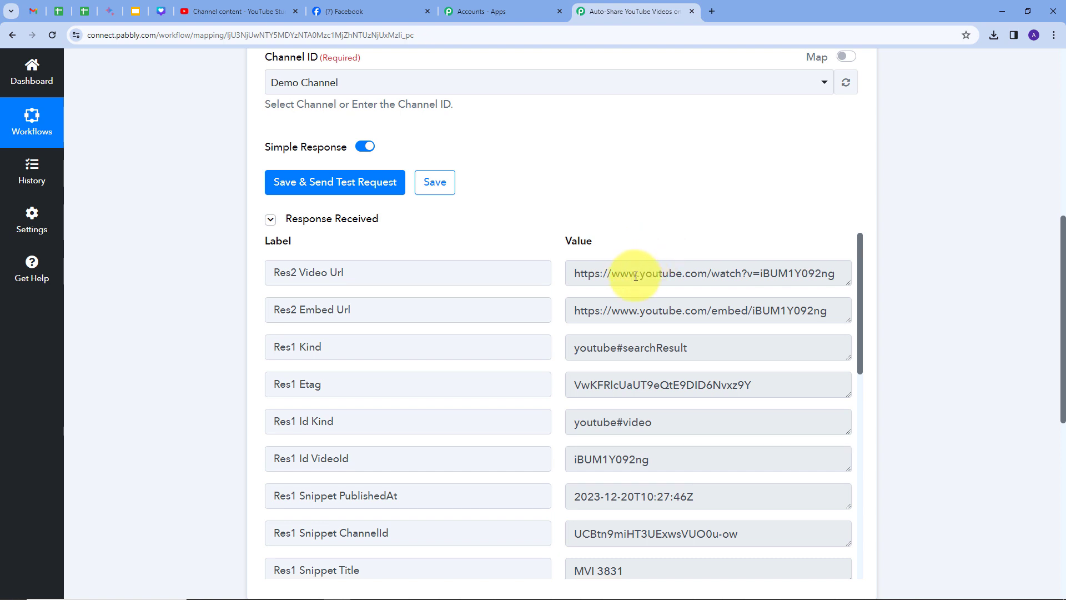
{"action": "scroll", "coordinate": [617, 283], "scroll_direction": "down", "scroll_amount": 1}
{"action": "scroll", "coordinate": [583, 277], "scroll_direction": "up", "scroll_amount": 1}
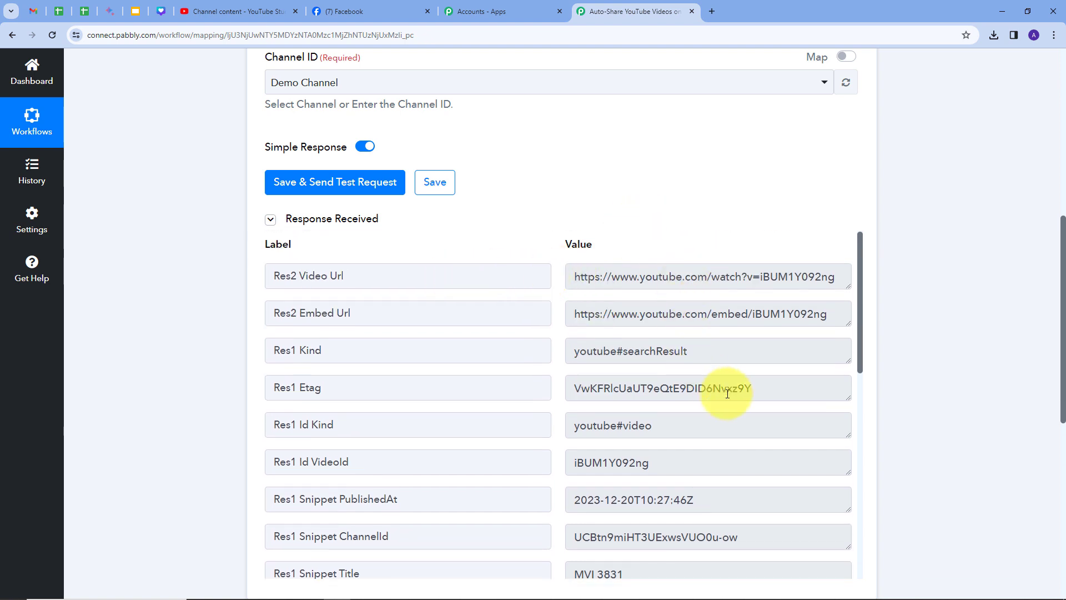
{"action": "scroll", "coordinate": [655, 433], "scroll_direction": "down", "scroll_amount": 2}
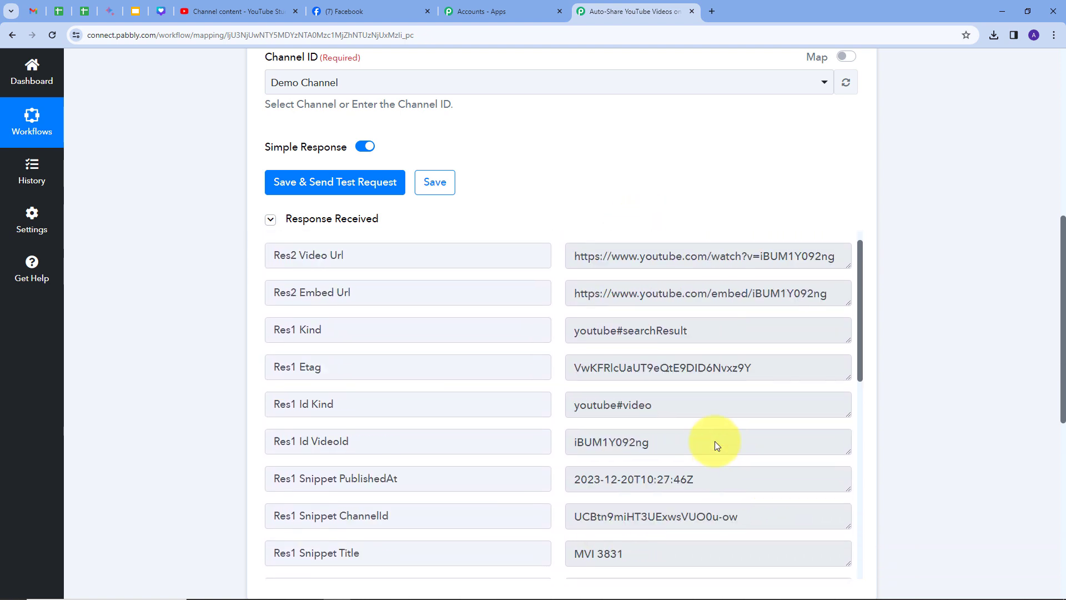
{"action": "scroll", "coordinate": [714, 444], "scroll_direction": "up", "scroll_amount": 3}
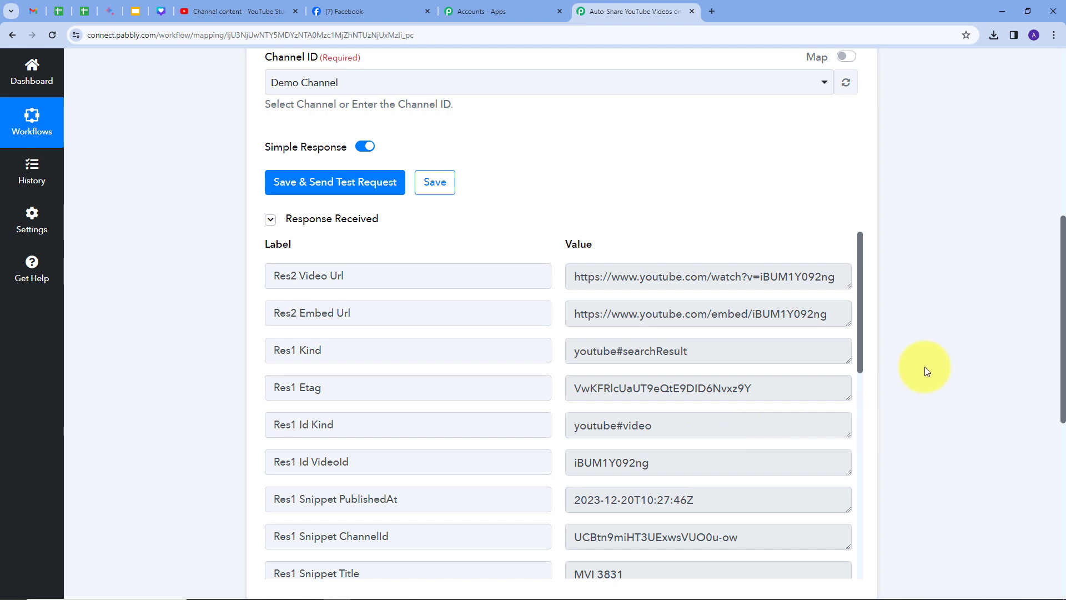
Step: Set the workflow's second step to the Facebook Pages app with the action event Create Page Post
{"action": "scroll", "coordinate": [925, 366], "scroll_direction": "down", "scroll_amount": 5}
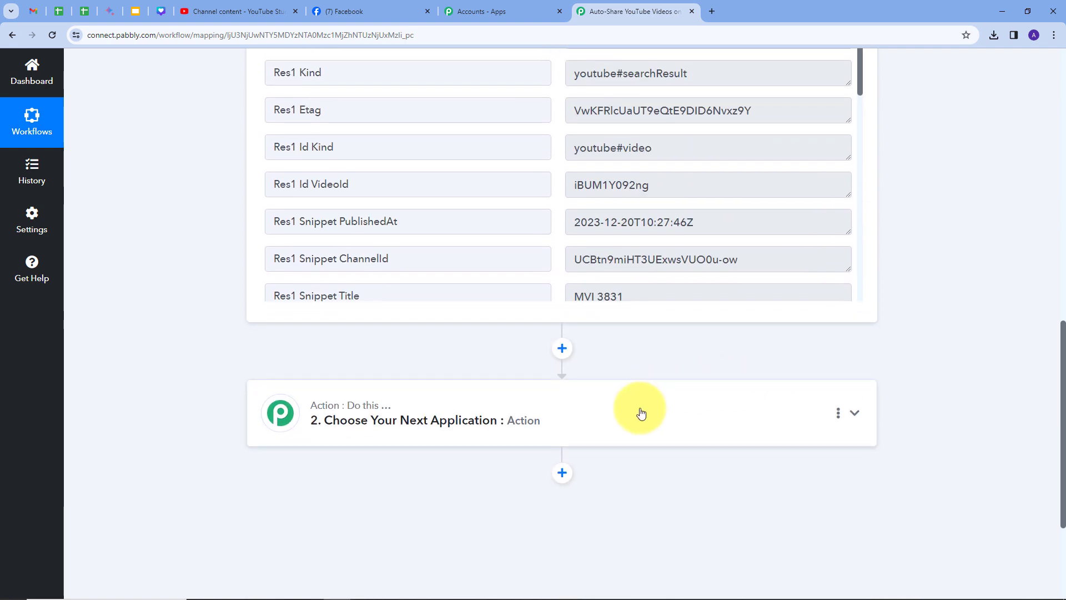
{"action": "left_click", "coordinate": [640, 413]}
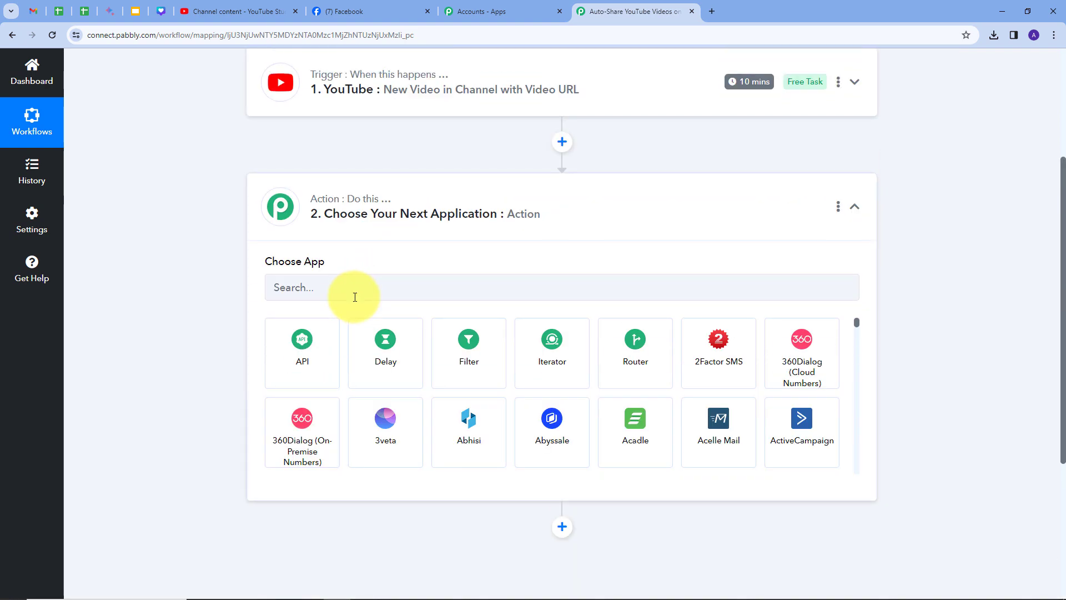
{"action": "left_click", "coordinate": [356, 293]}
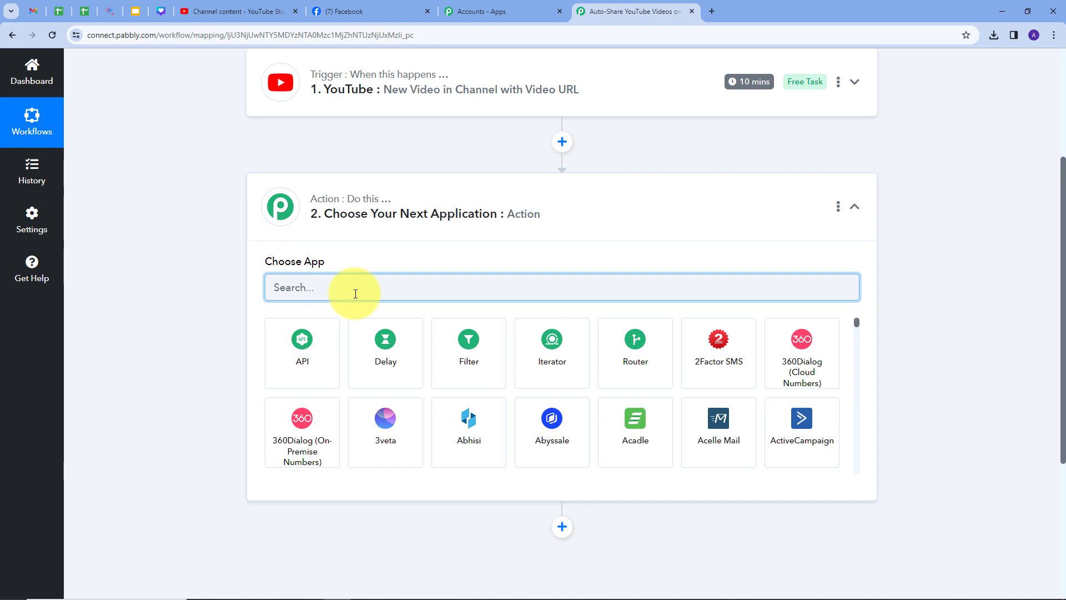
{"action": "type", "text": "Fac"}
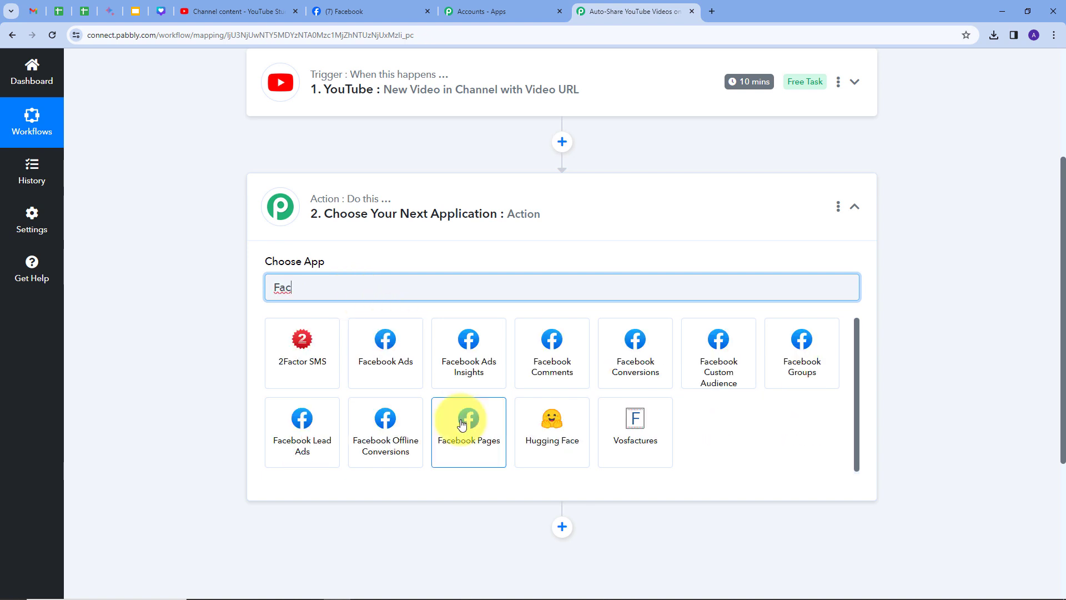
{"action": "left_click", "coordinate": [462, 424]}
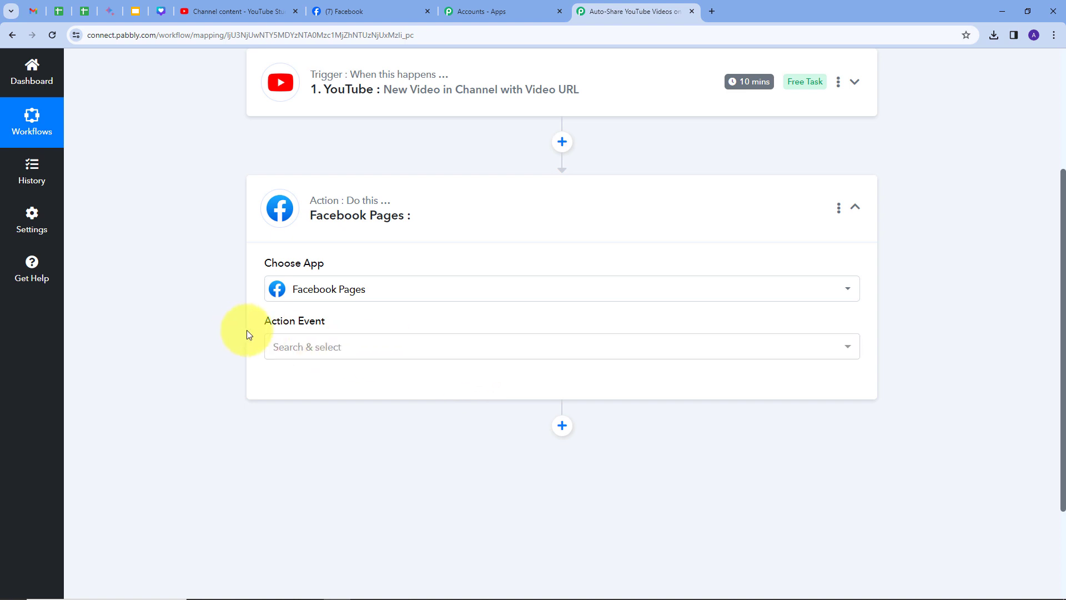
{"action": "left_click", "coordinate": [401, 345]}
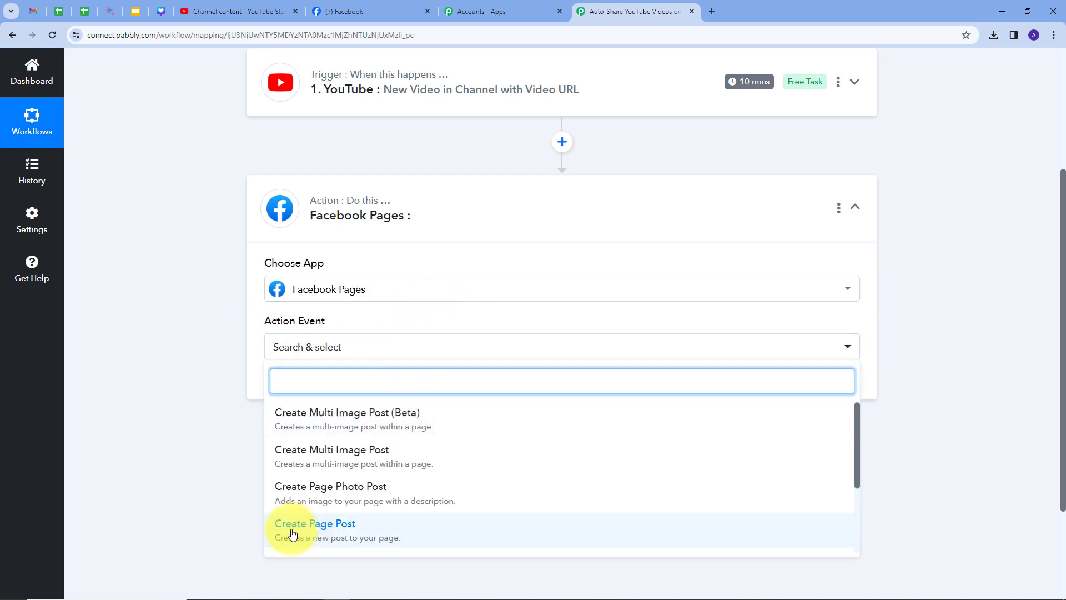
{"action": "left_click", "coordinate": [328, 533]}
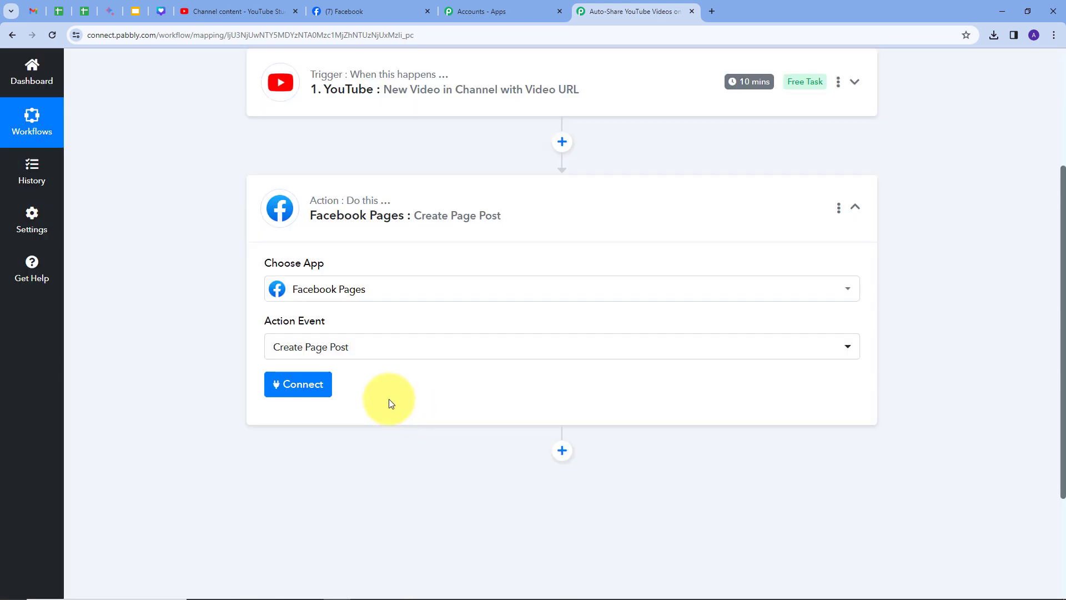
Step: Add a new Facebook Pages connection to the action and authorize it by continuing with the offered Facebook account
{"action": "left_click", "coordinate": [301, 389]}
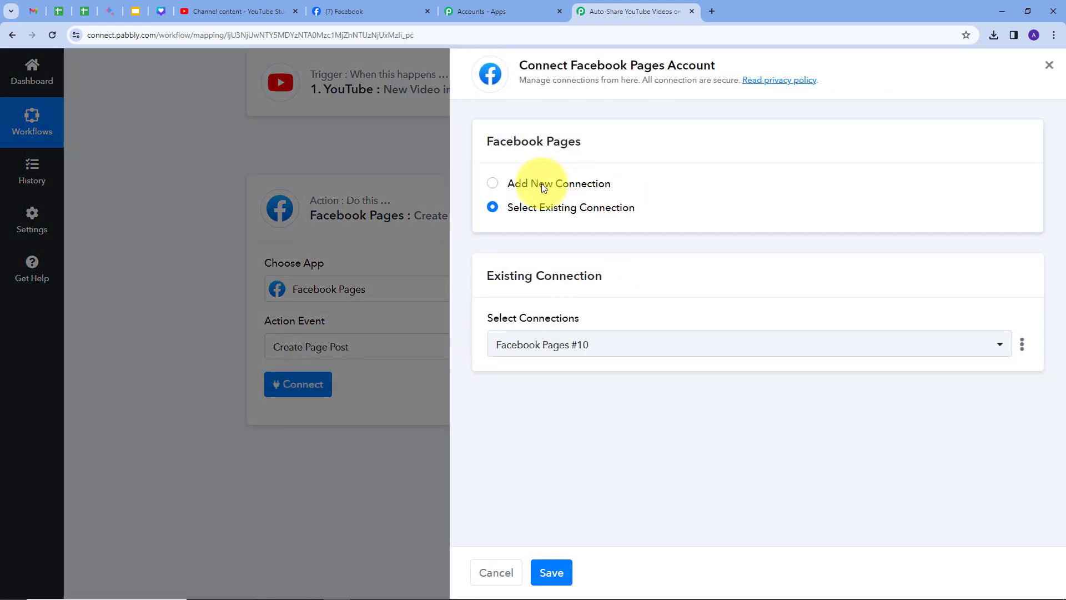
{"action": "left_click", "coordinate": [544, 186]}
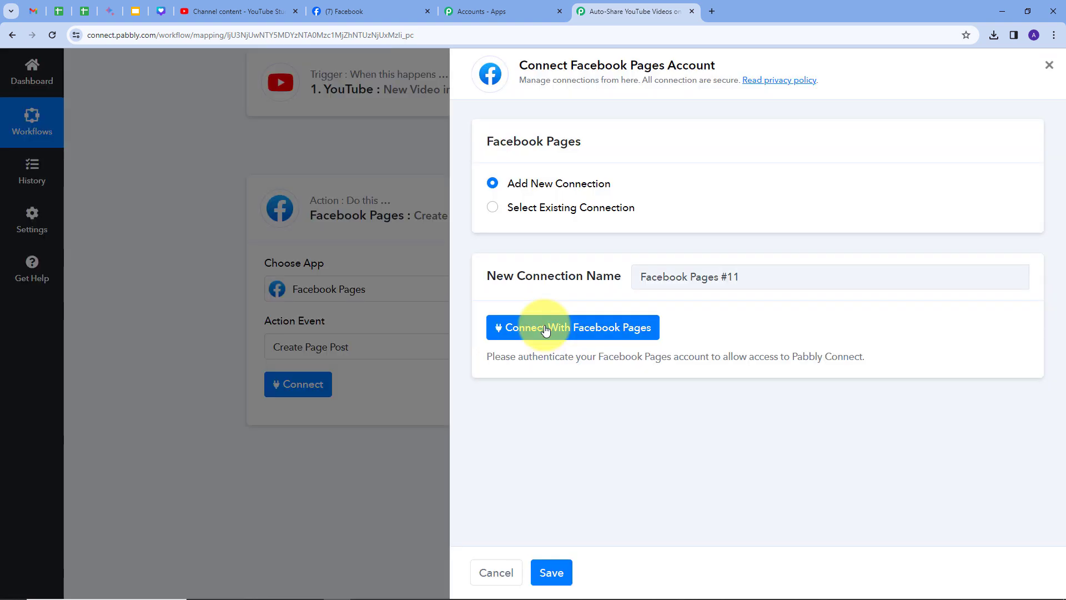
{"action": "left_click", "coordinate": [545, 328]}
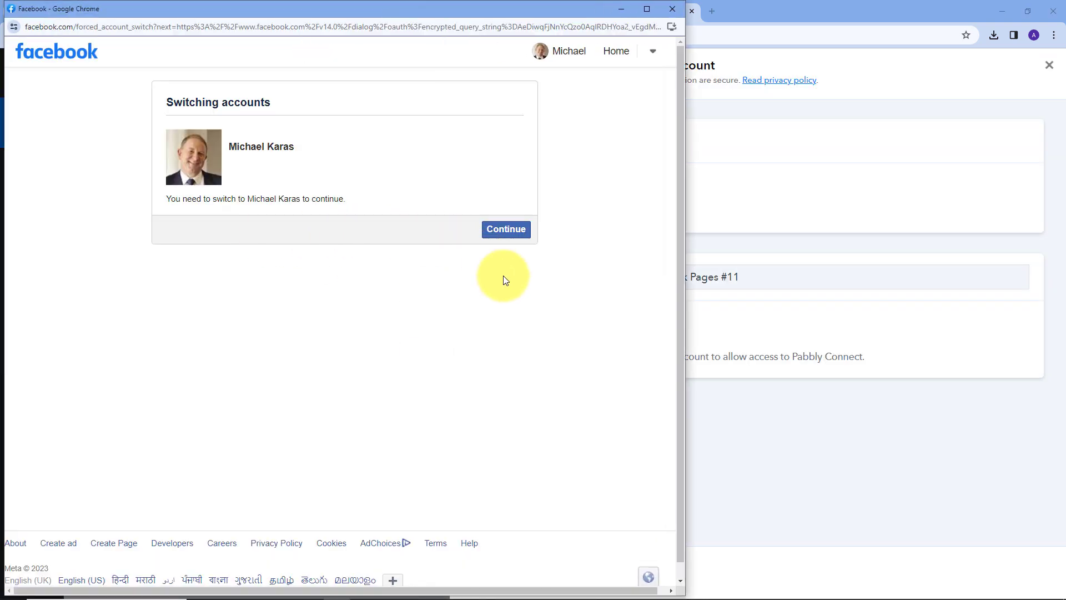
{"action": "left_click", "coordinate": [507, 230]}
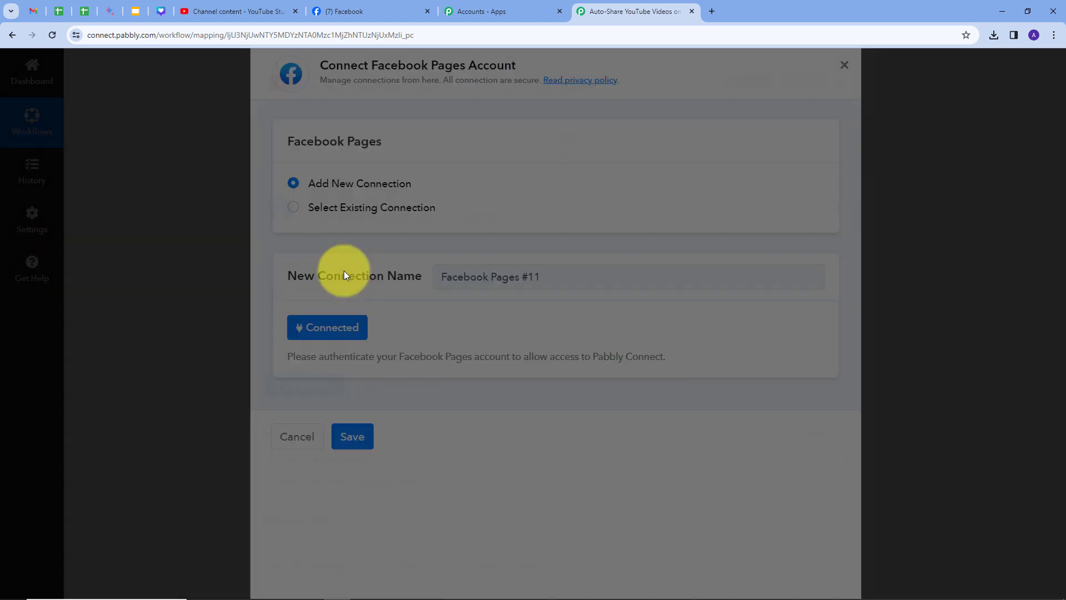
Step: Switch to the open Facebook page and check its name for use in the action's Page field
{"action": "scroll", "coordinate": [224, 308], "scroll_direction": "down", "scroll_amount": 3}
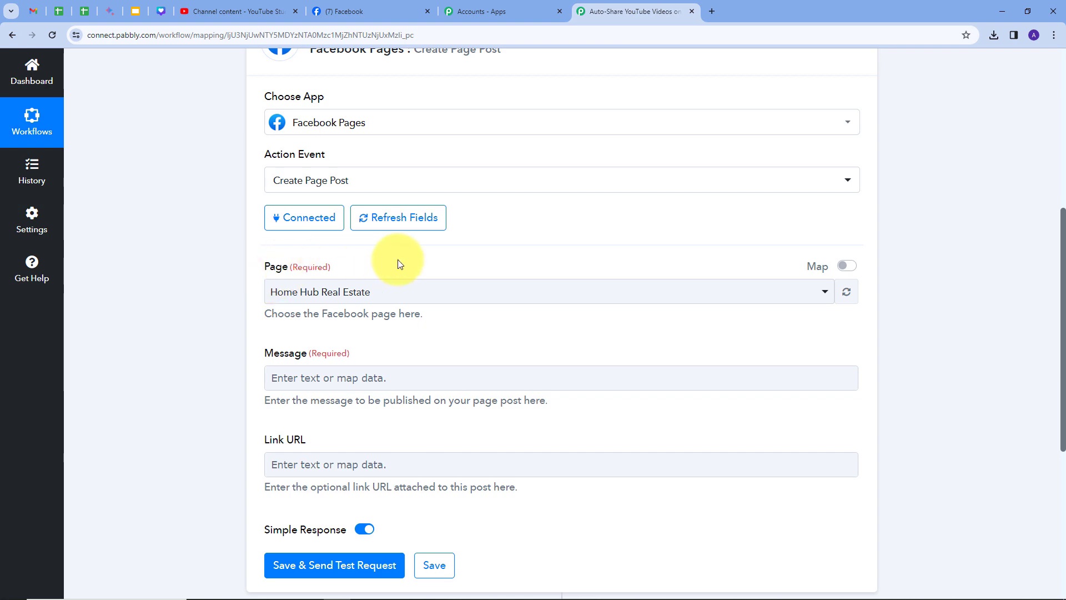
{"action": "left_click", "coordinate": [346, 13]}
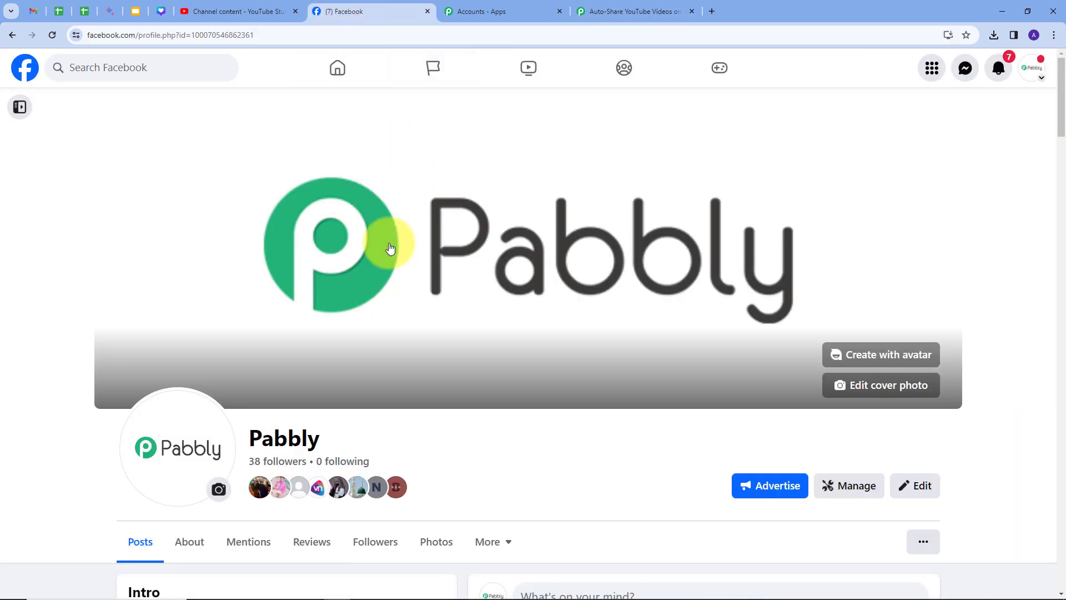
{"action": "scroll", "coordinate": [512, 240], "scroll_direction": "down", "scroll_amount": 4}
{"action": "scroll", "coordinate": [511, 240], "scroll_direction": "up", "scroll_amount": 3}
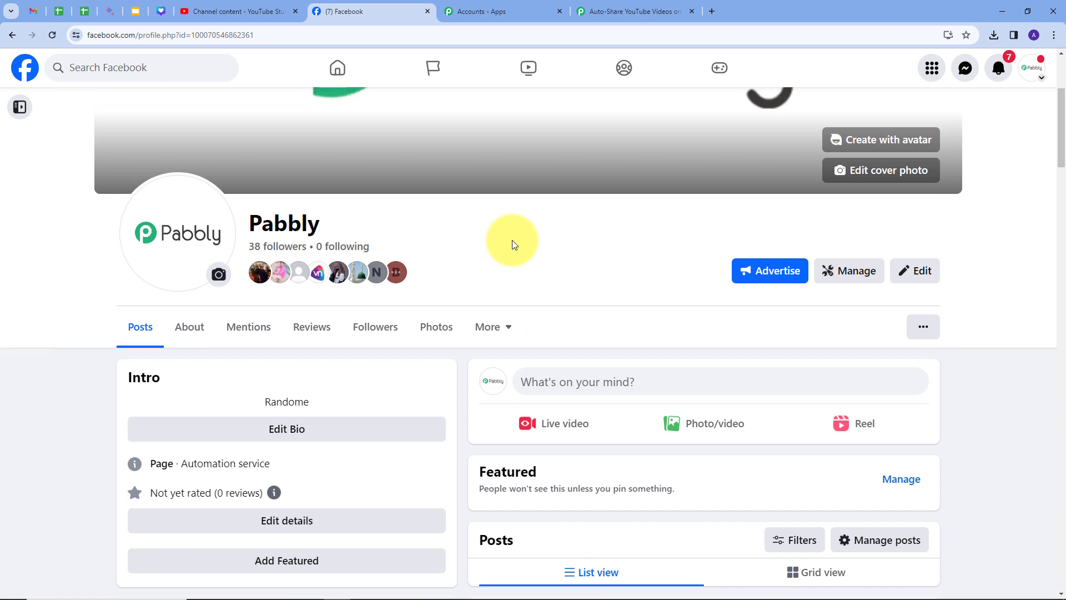
{"action": "scroll", "coordinate": [332, 276], "scroll_direction": "up", "scroll_amount": 1}
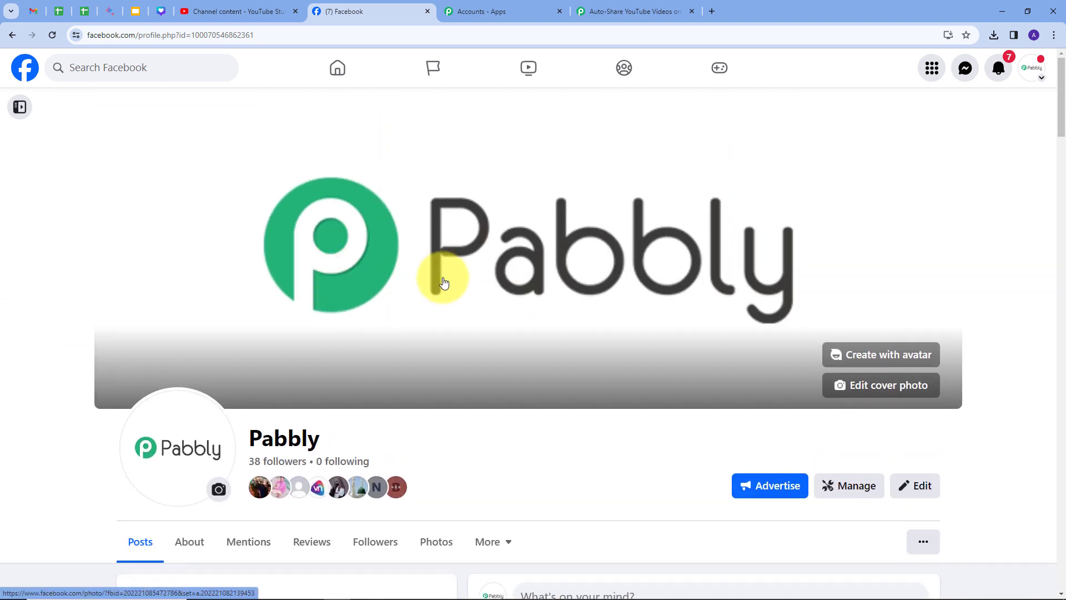
{"action": "scroll", "coordinate": [443, 283], "scroll_direction": "down", "scroll_amount": 1}
{"action": "left_click_drag", "start_coordinate": [328, 381], "coordinate": [256, 379]}
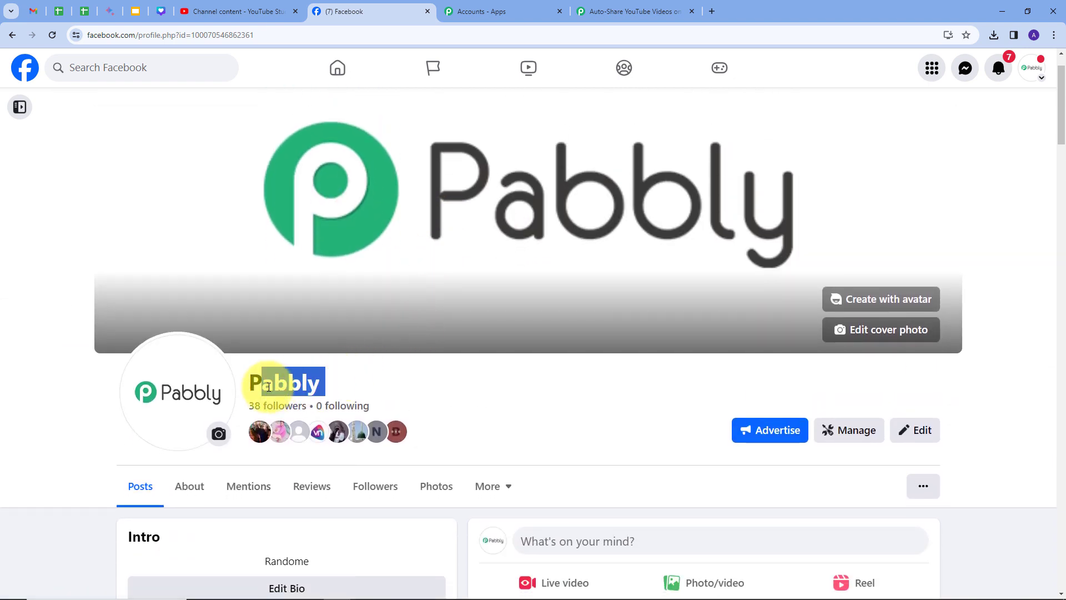
{"action": "left_click", "coordinate": [242, 399]}
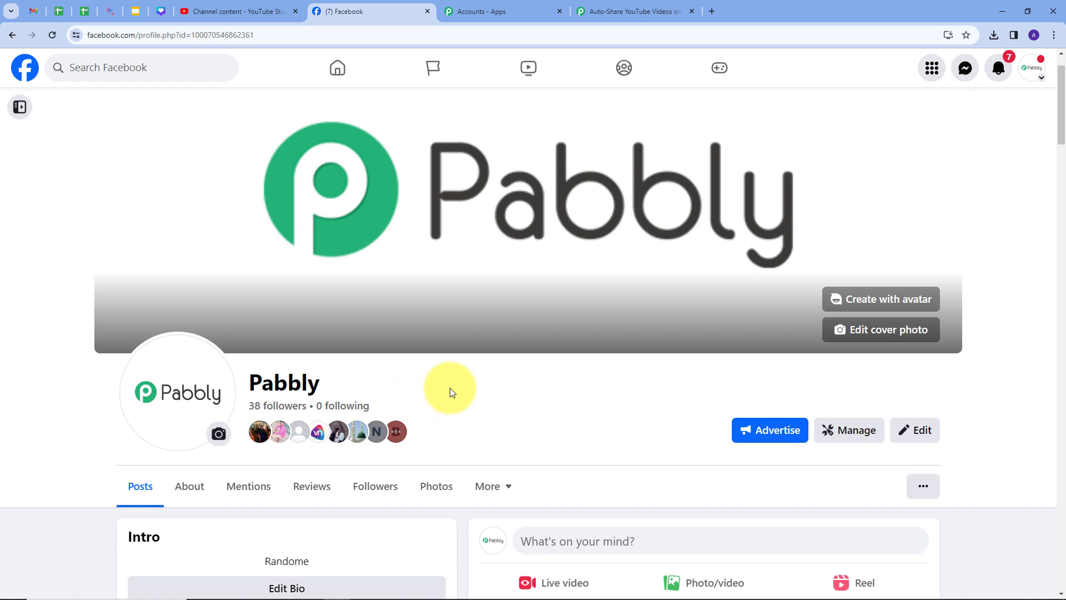
Step: Return to the Pabbly Connect workflow and set the Facebook action's page to Pabbly
{"action": "left_click", "coordinate": [605, 8]}
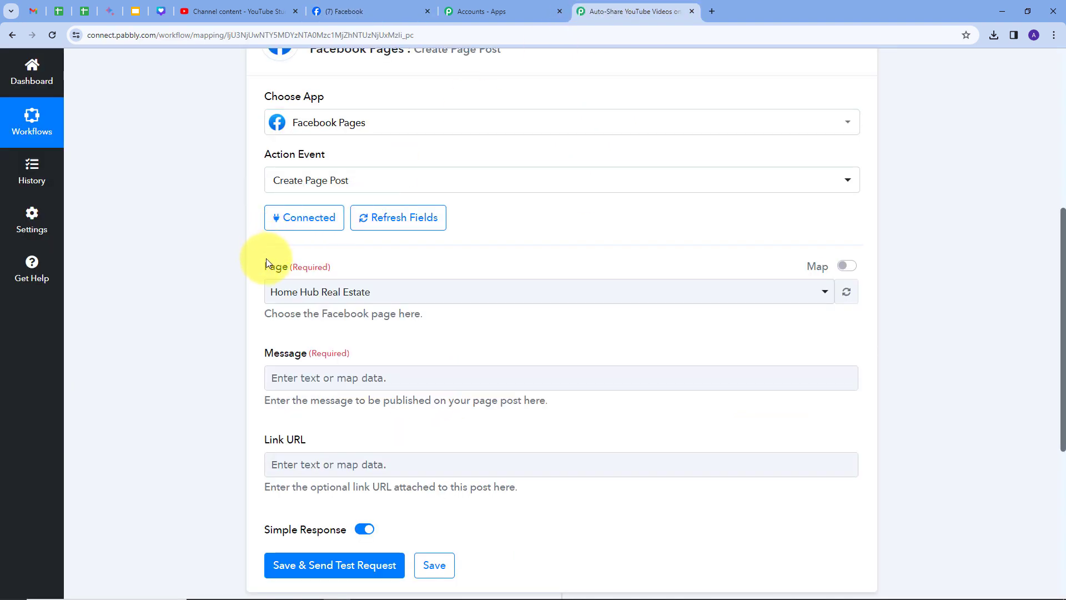
{"action": "left_click", "coordinate": [614, 295]}
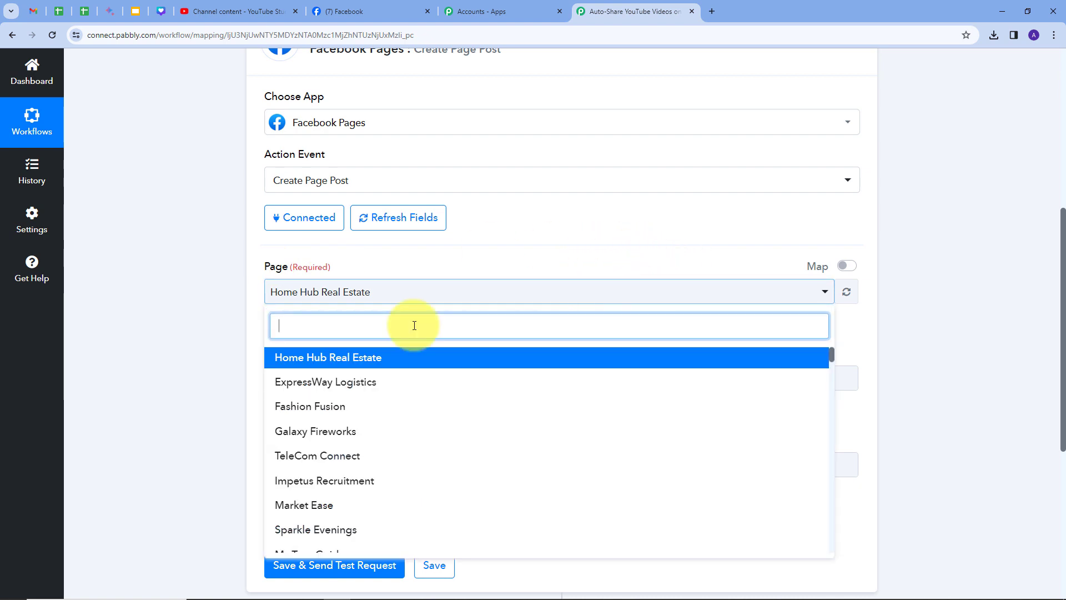
{"action": "scroll", "coordinate": [410, 392], "scroll_direction": "down", "scroll_amount": 3}
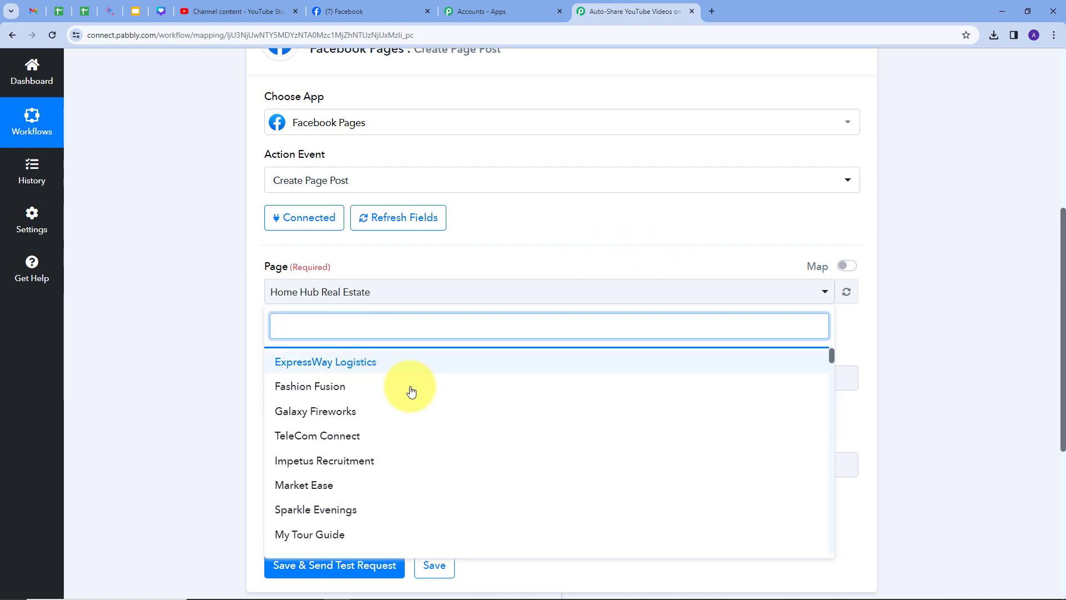
{"action": "scroll", "coordinate": [418, 416], "scroll_direction": "up", "scroll_amount": 3}
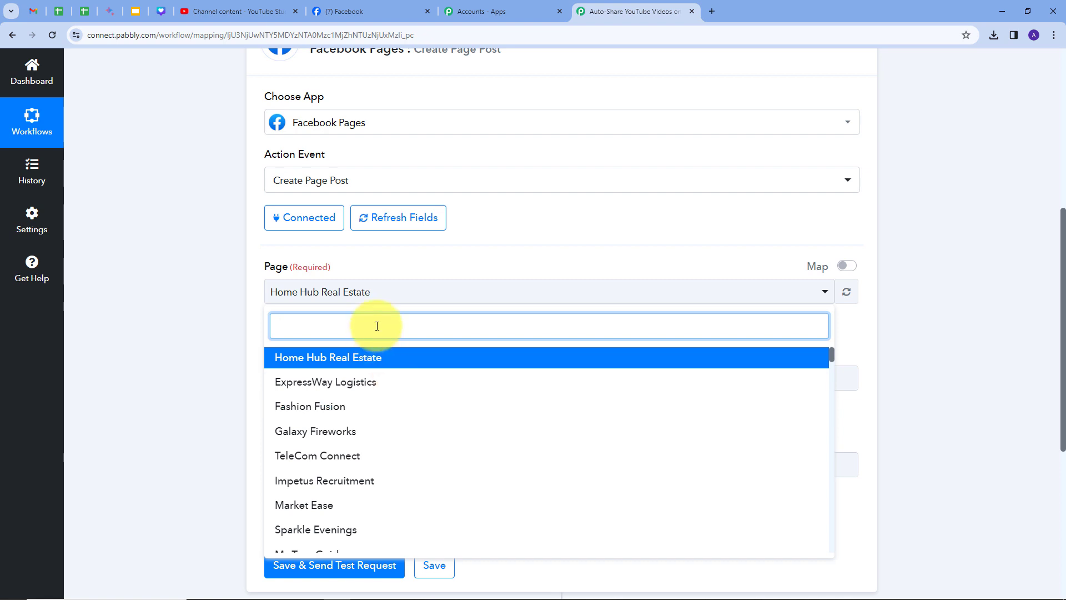
{"action": "type", "text": "pabb"}
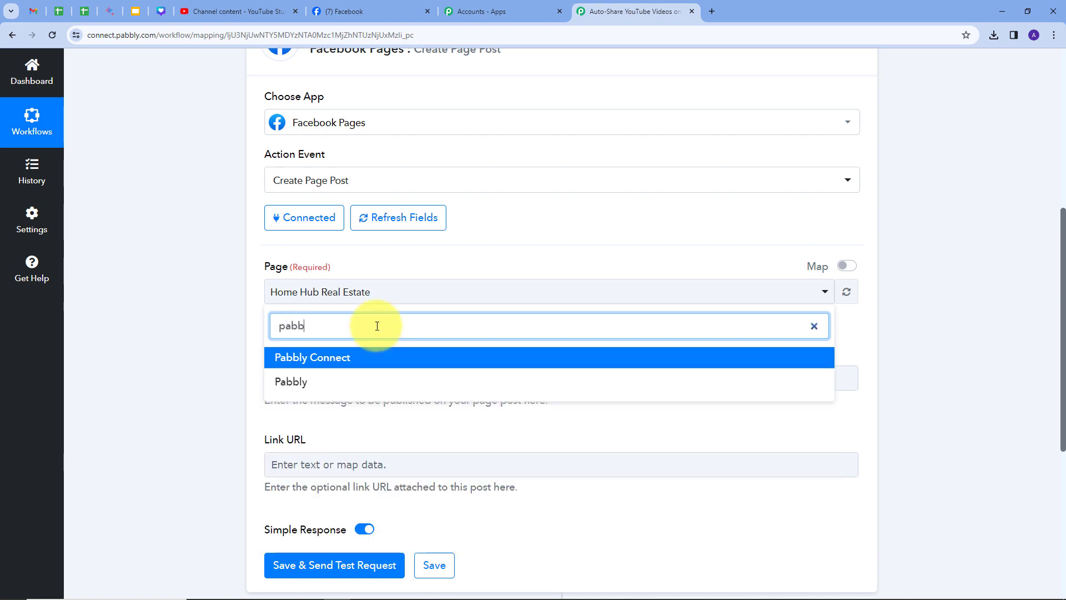
{"action": "left_click", "coordinate": [290, 382]}
Step: Map the post's Message field to the YouTube trigger's Res1 Snippet Description value
{"action": "scroll", "coordinate": [423, 334], "scroll_direction": "down", "scroll_amount": 1}
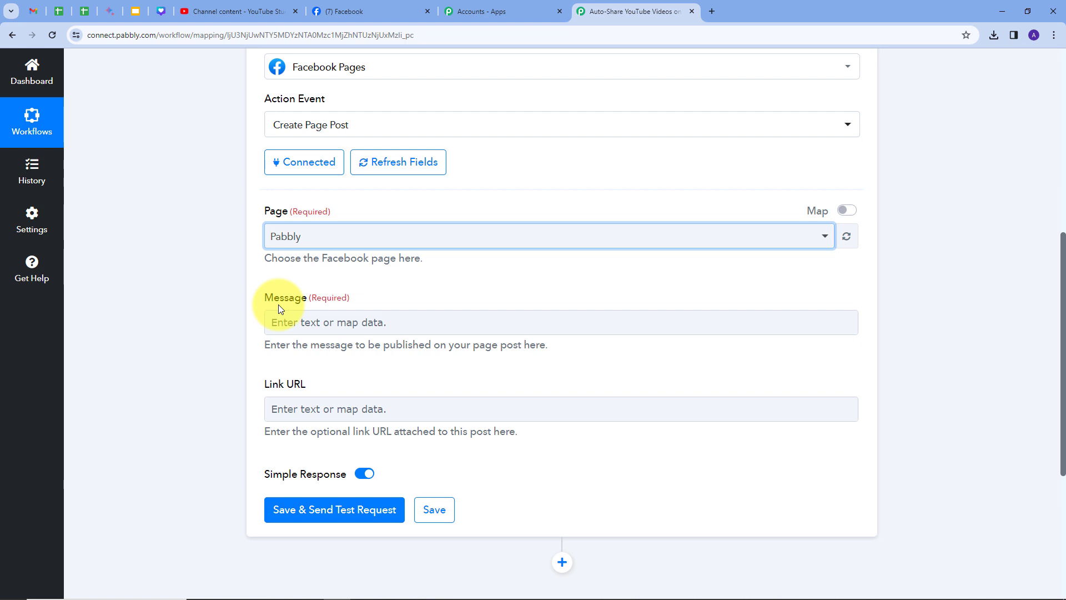
{"action": "left_click", "coordinate": [307, 320]}
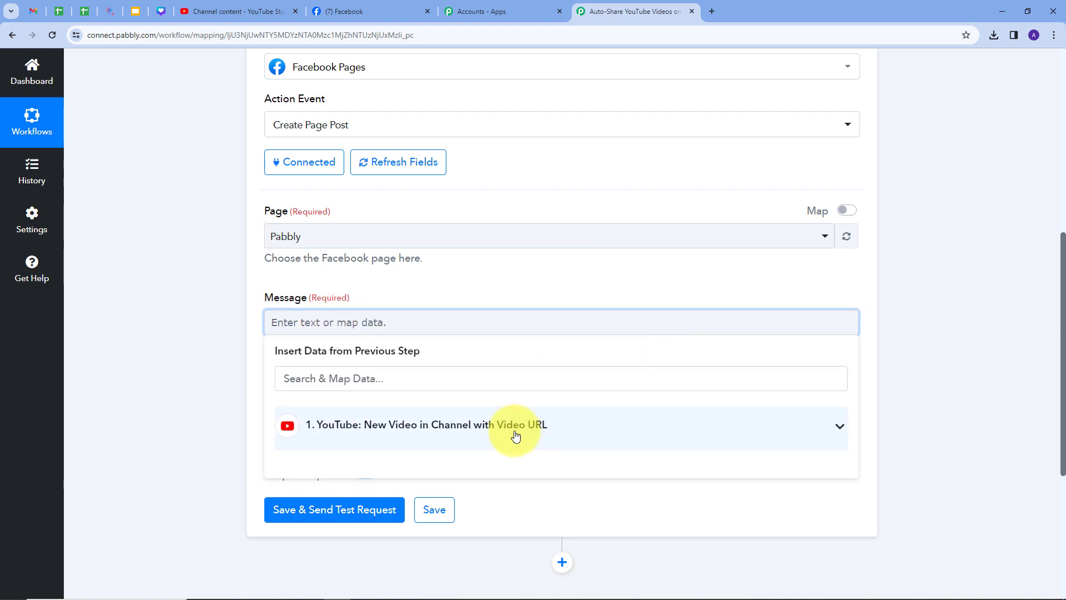
{"action": "left_click", "coordinate": [481, 432]}
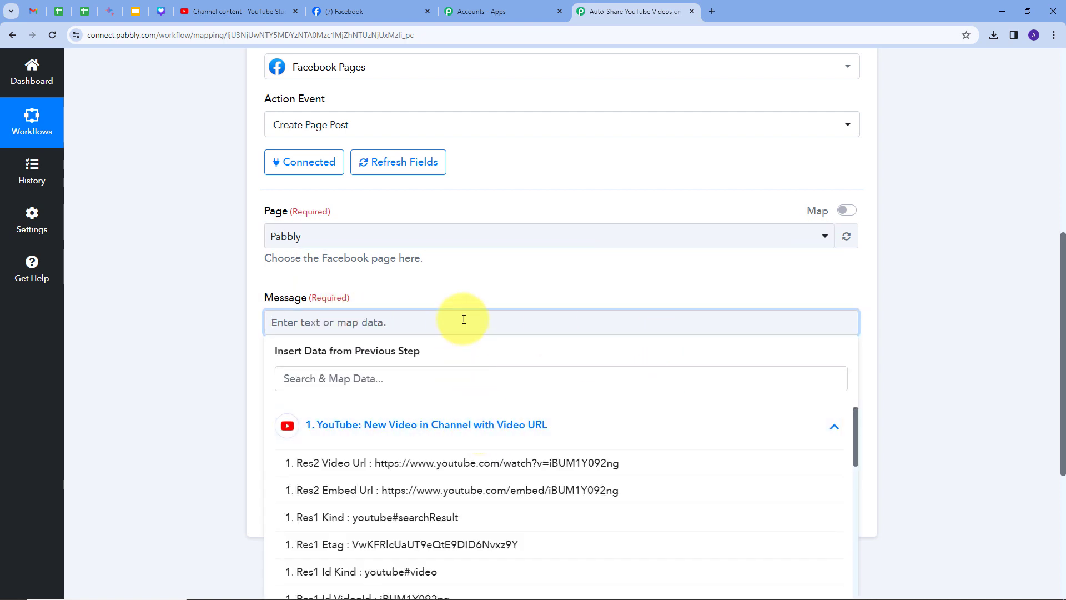
{"action": "scroll", "coordinate": [444, 400], "scroll_direction": "down", "scroll_amount": 3}
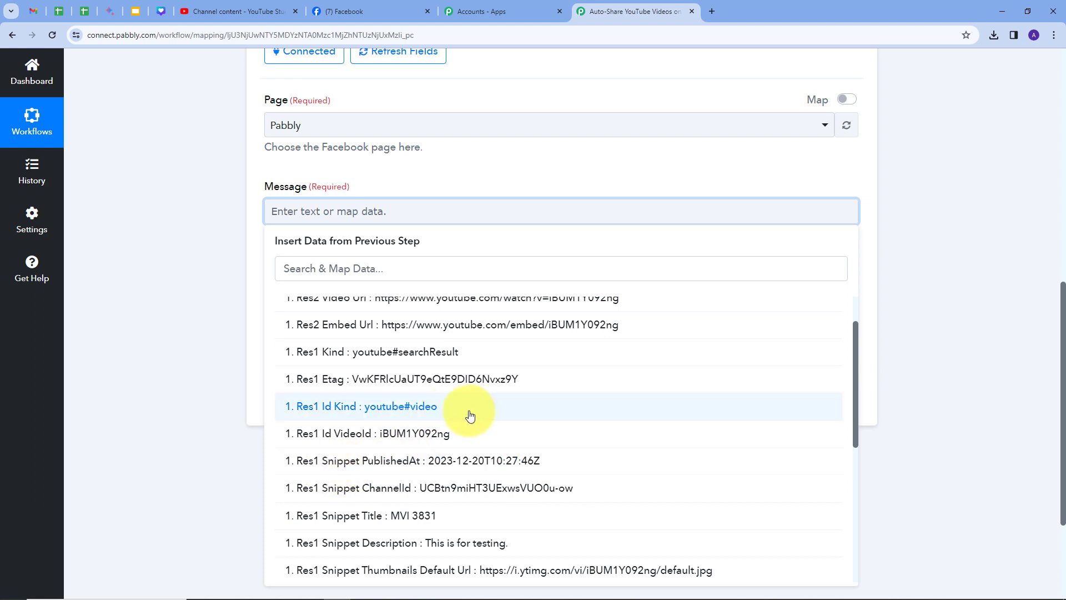
{"action": "scroll", "coordinate": [433, 414], "scroll_direction": "down", "scroll_amount": 2}
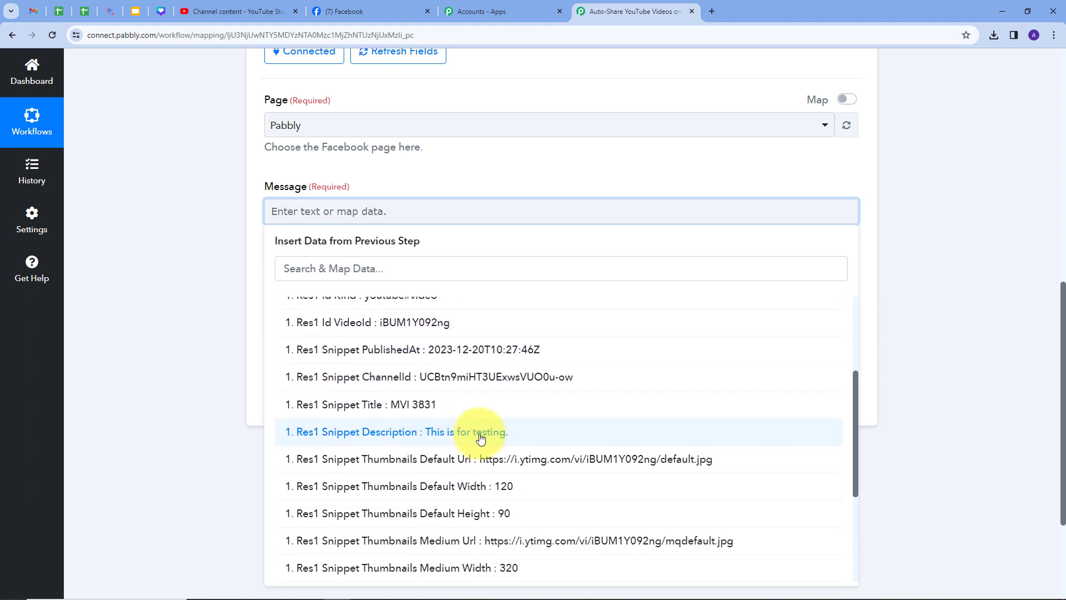
{"action": "left_click", "coordinate": [443, 441]}
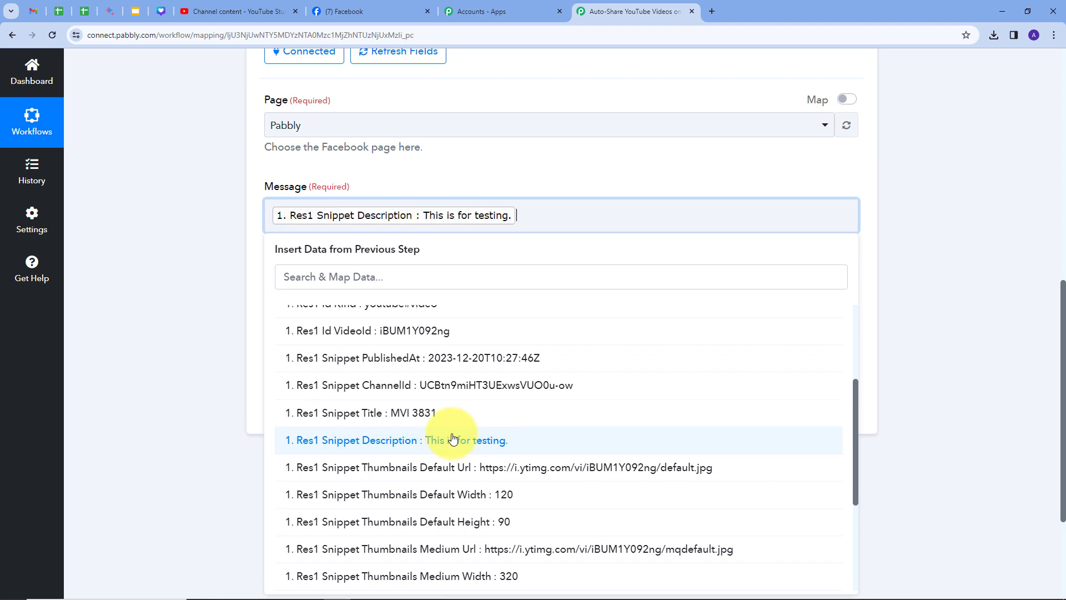
{"action": "left_click", "coordinate": [465, 173]}
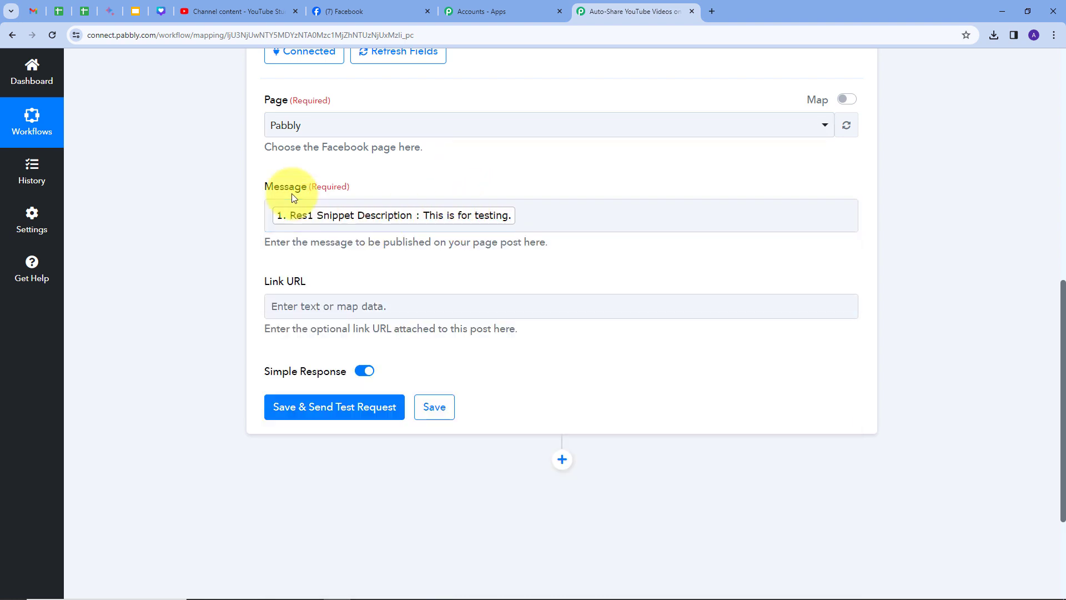
Step: Map the post's Link URL field to the YouTube trigger's Res2 Video Url value
{"action": "scroll", "coordinate": [558, 194], "scroll_direction": "down", "scroll_amount": 1}
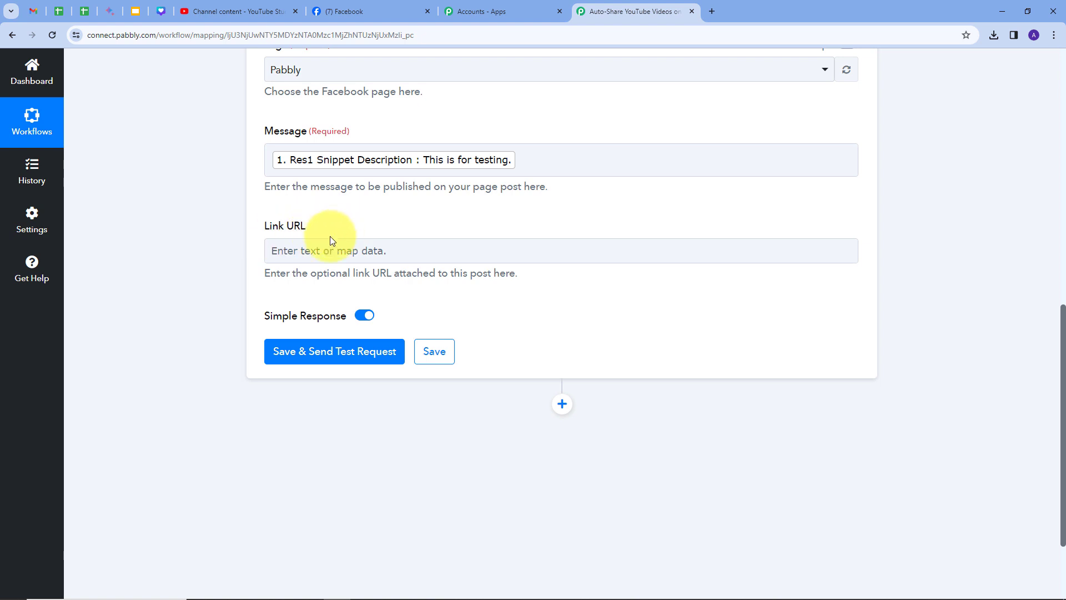
{"action": "scroll", "coordinate": [310, 287], "scroll_direction": "up", "scroll_amount": 1}
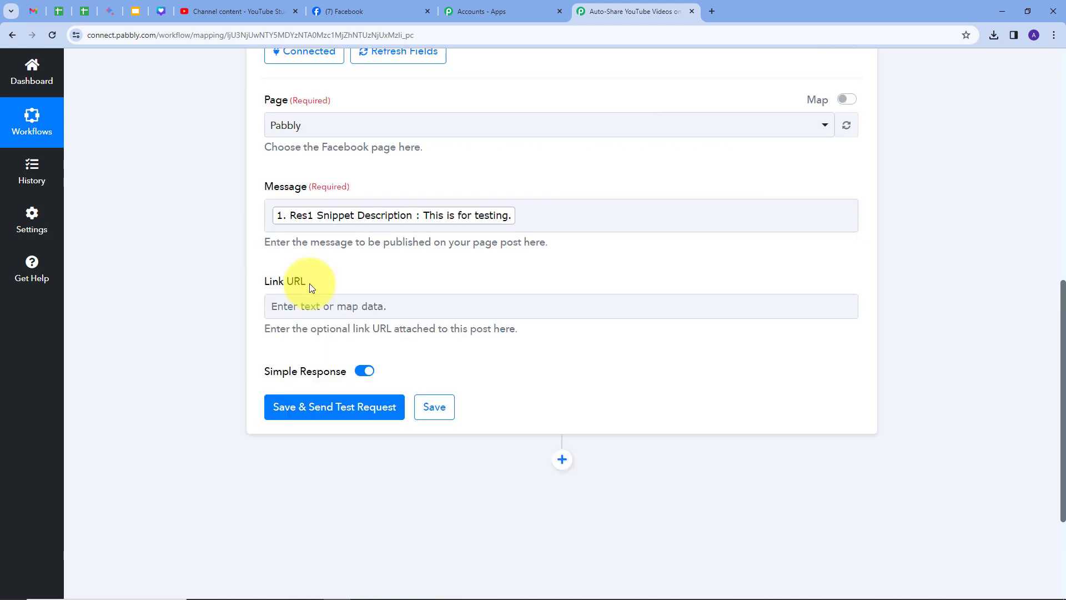
{"action": "left_click", "coordinate": [348, 306]}
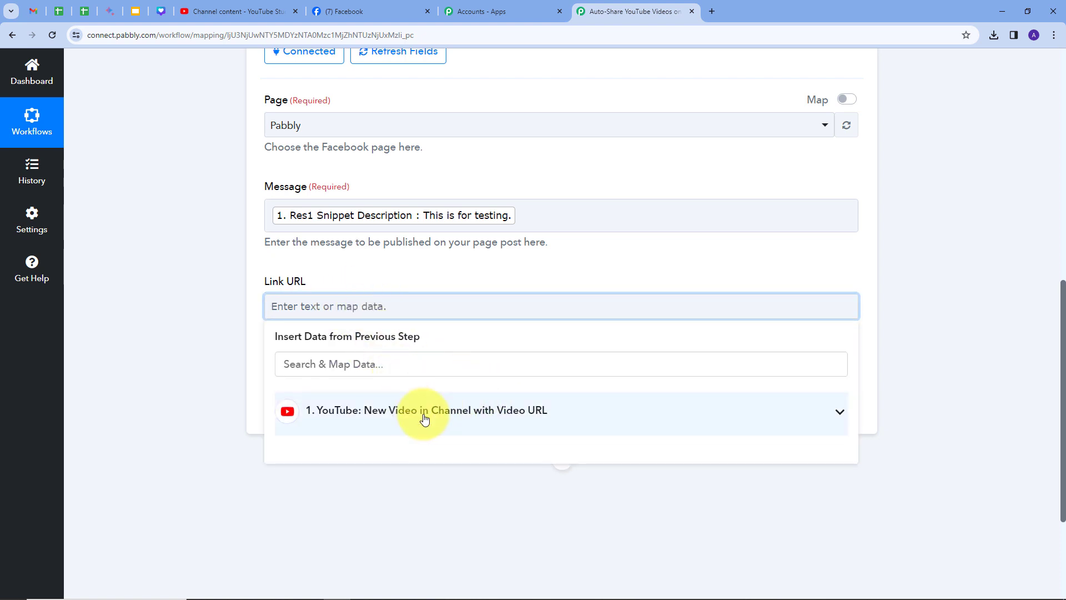
{"action": "left_click", "coordinate": [448, 417]}
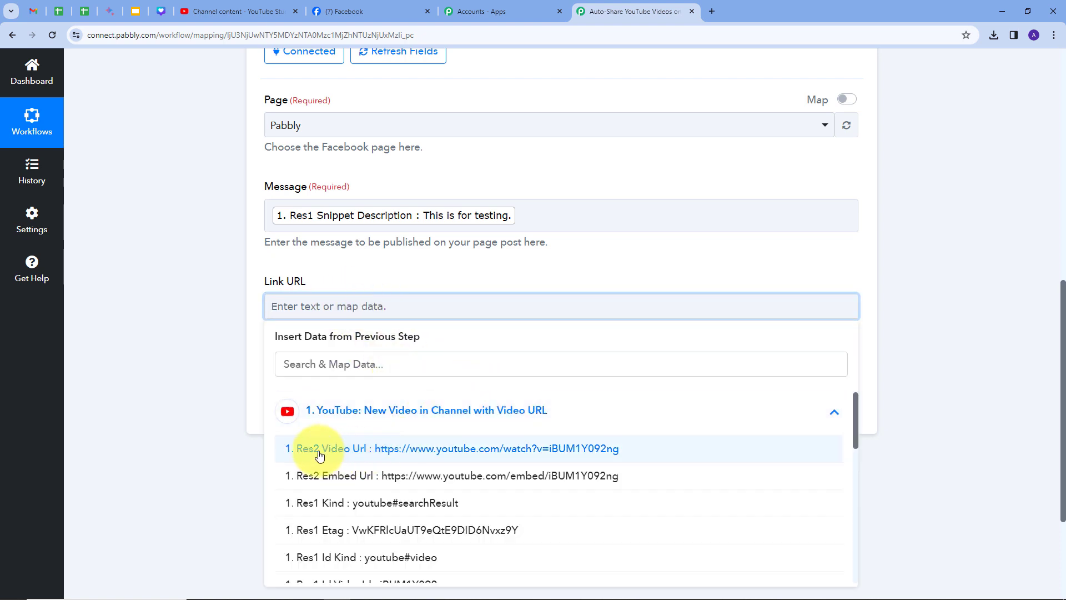
{"action": "left_click", "coordinate": [413, 454]}
{"action": "left_click", "coordinate": [428, 277]}
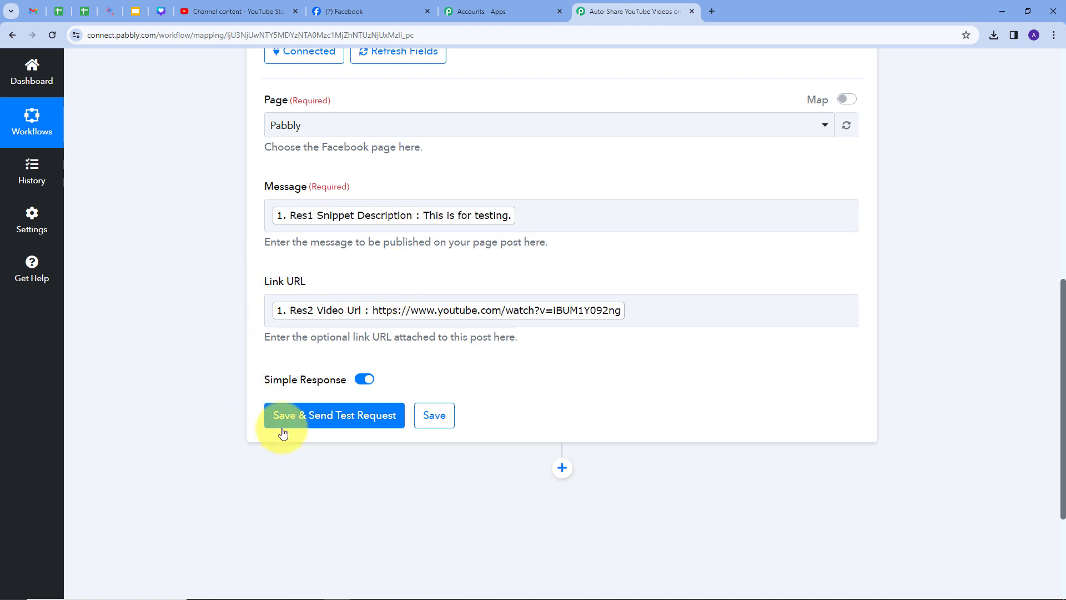
Step: Save the Facebook Pages action with a test request and review the response it receives
{"action": "left_click", "coordinate": [328, 417]}
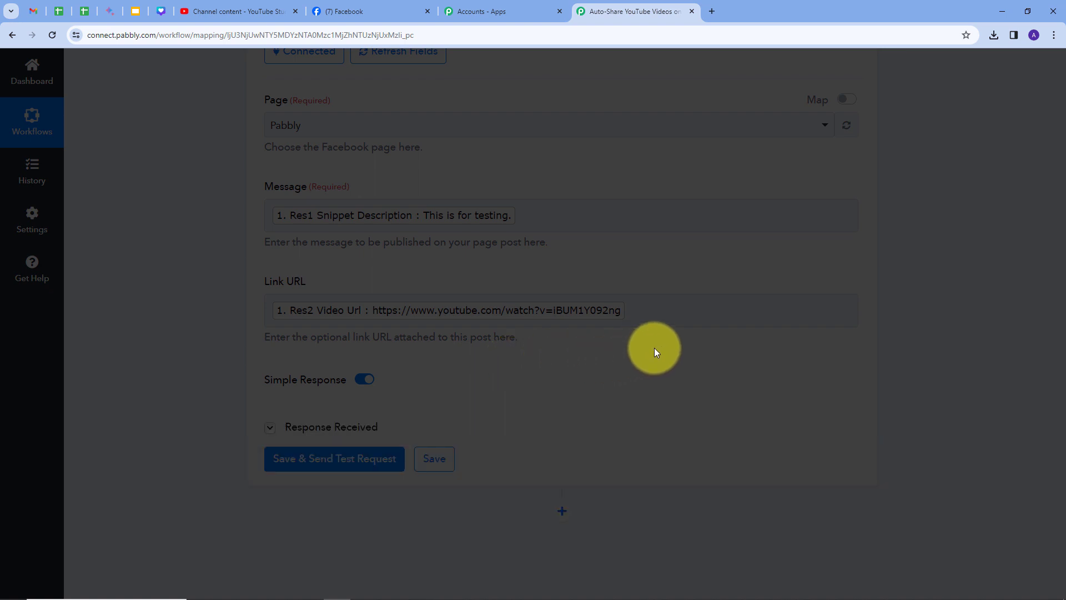
{"action": "scroll", "coordinate": [837, 341], "scroll_direction": "down", "scroll_amount": 2}
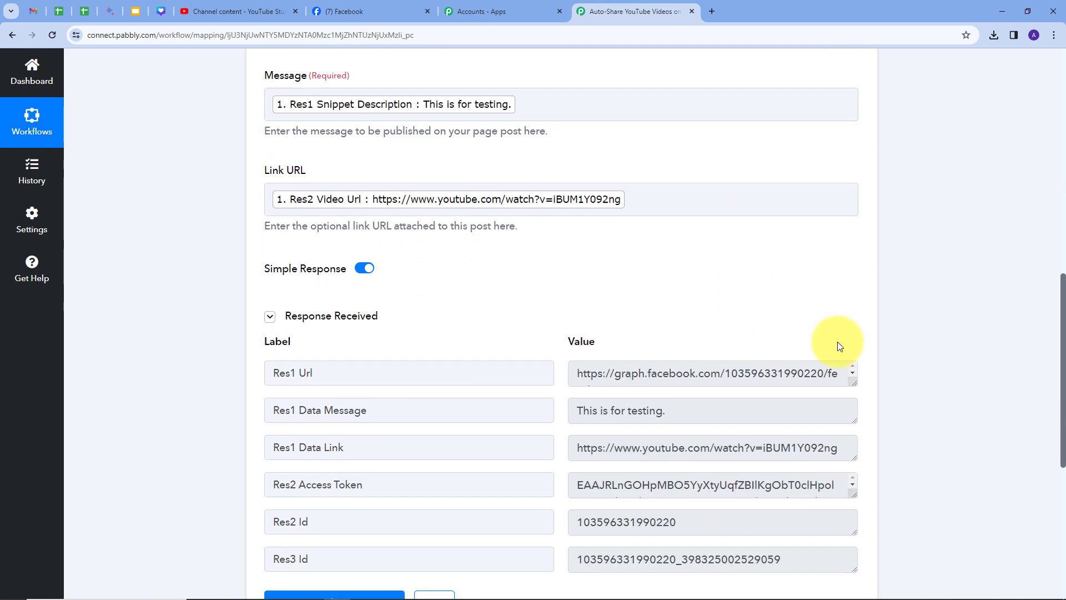
{"action": "scroll", "coordinate": [901, 330], "scroll_direction": "down", "scroll_amount": 1}
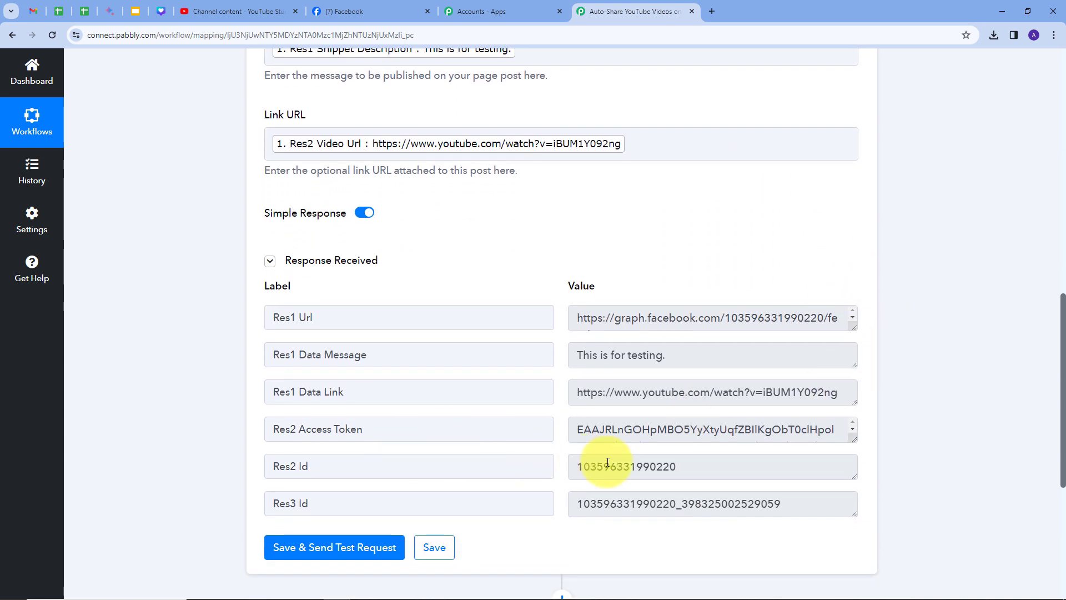
{"action": "double_click", "coordinate": [702, 467]}
{"action": "left_click", "coordinate": [558, 442]}
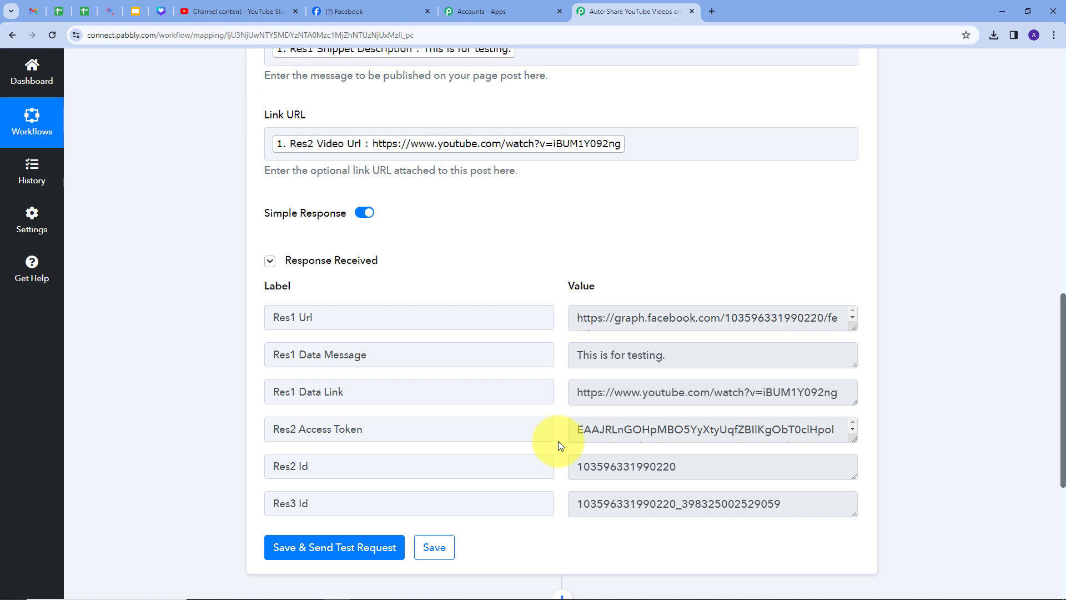
Step: Switch to the Facebook page, reload it and check the newest post's time, message and video preview
{"action": "left_click", "coordinate": [341, 10]}
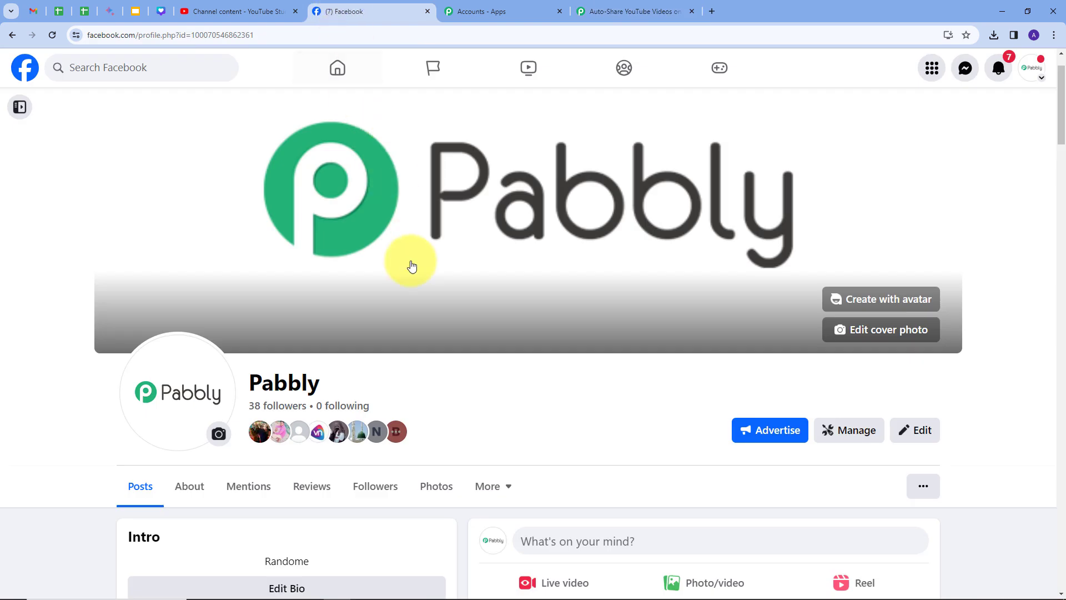
{"action": "left_click", "coordinate": [52, 35]}
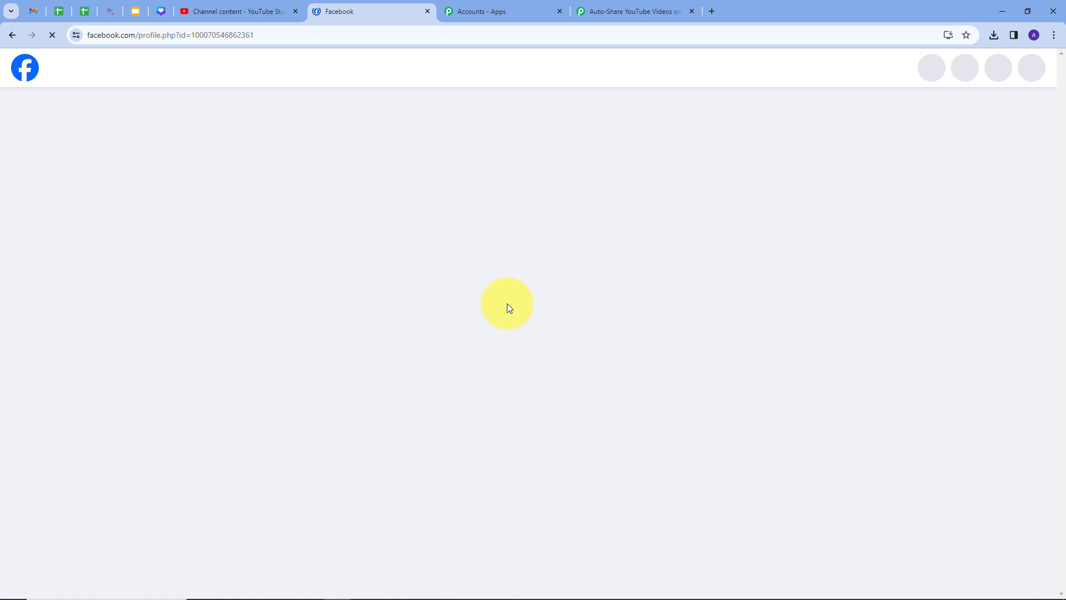
{"action": "scroll", "coordinate": [555, 314], "scroll_direction": "down", "scroll_amount": 5}
{"action": "scroll", "coordinate": [488, 232], "scroll_direction": "down", "scroll_amount": 3}
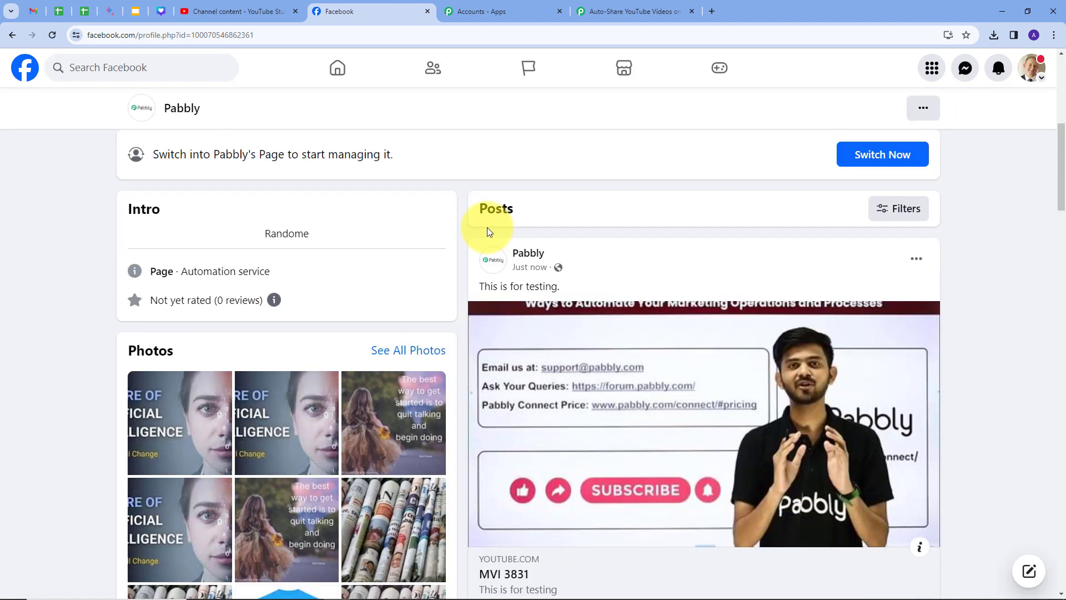
{"action": "mouse_move", "coordinate": [520, 272]}
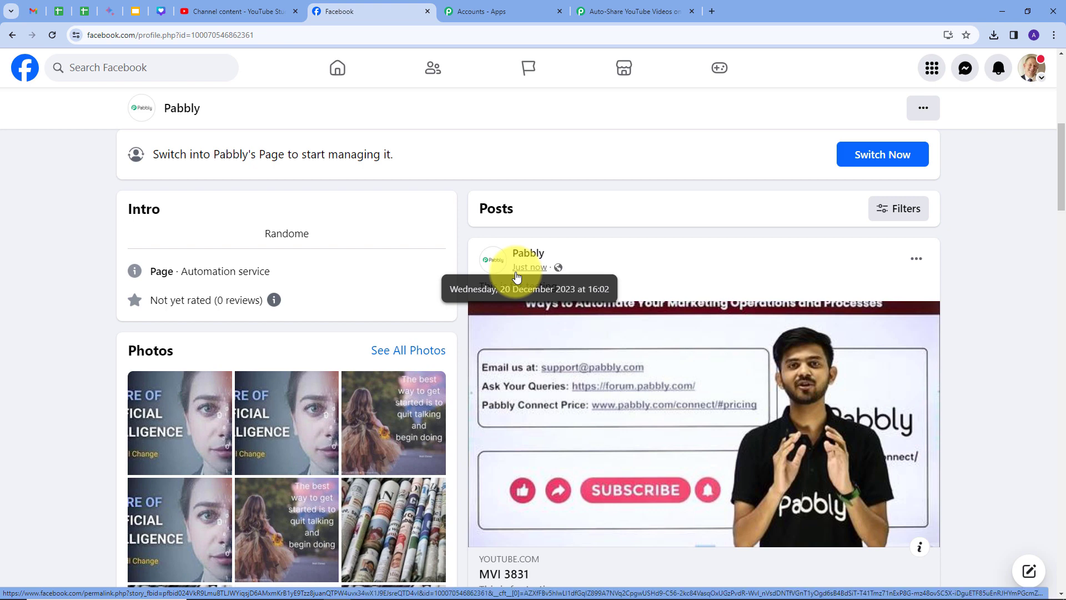
{"action": "scroll", "coordinate": [698, 266], "scroll_direction": "down", "scroll_amount": 1}
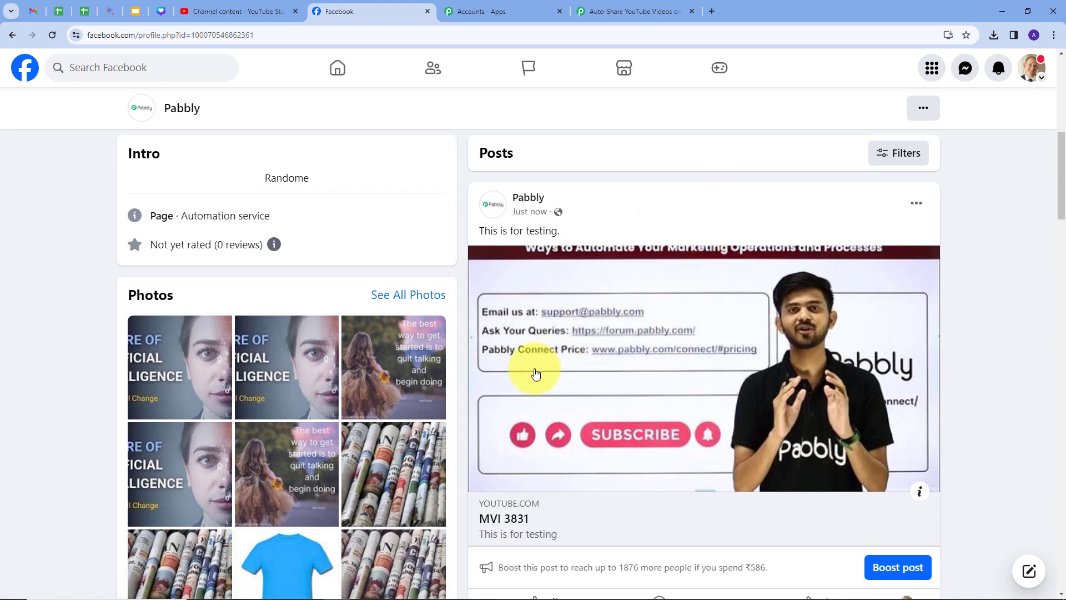
{"action": "scroll", "coordinate": [535, 374], "scroll_direction": "down", "scroll_amount": 1}
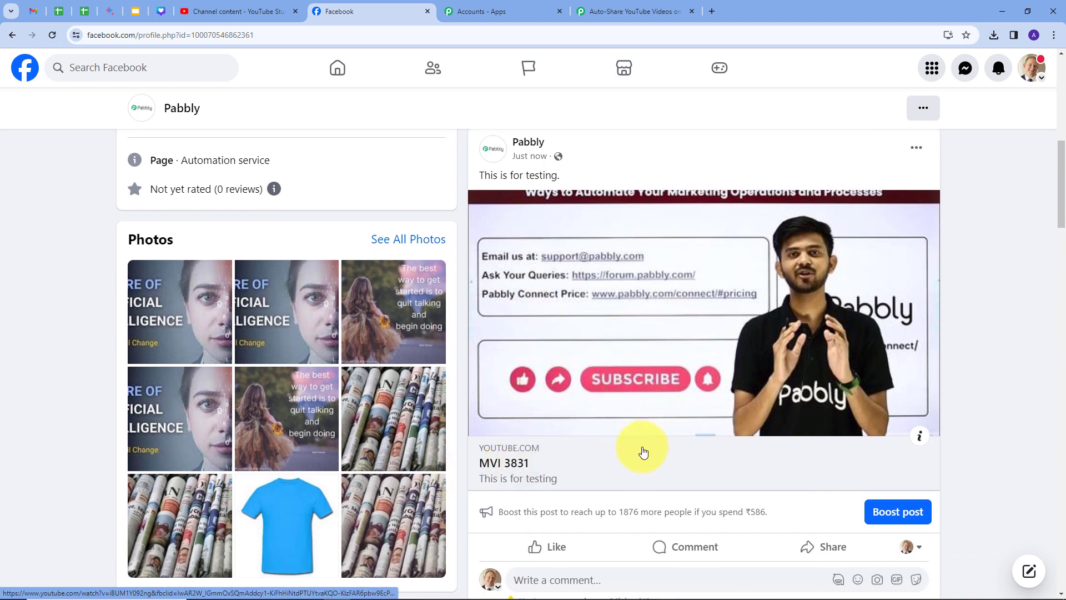
Step: Open the post's linked YouTube video, pause it, check its title and description, and close the video page
{"action": "left_click", "coordinate": [633, 450]}
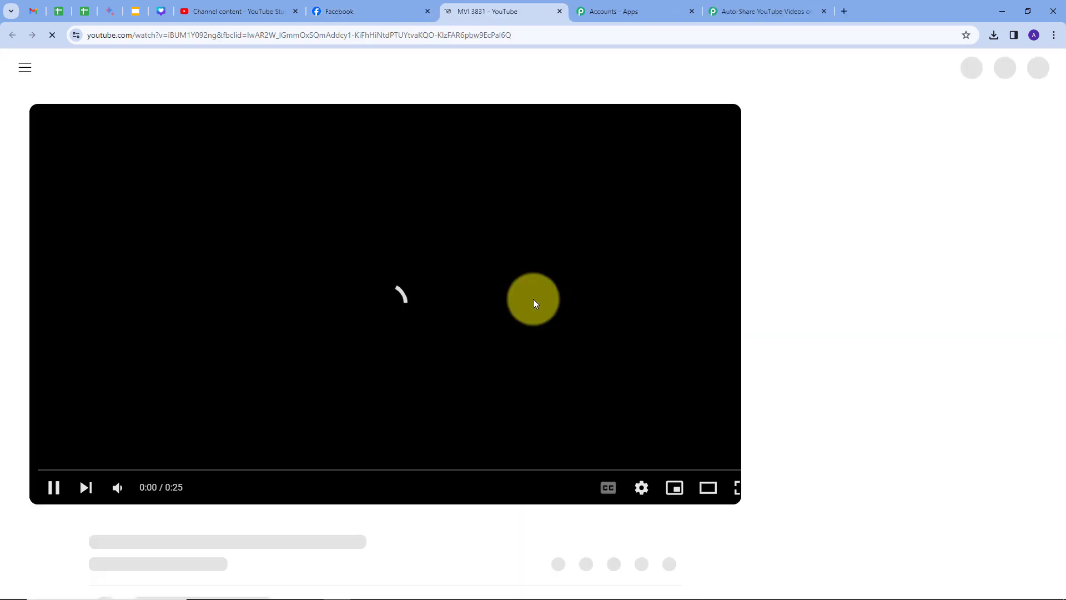
{"action": "left_click", "coordinate": [359, 334]}
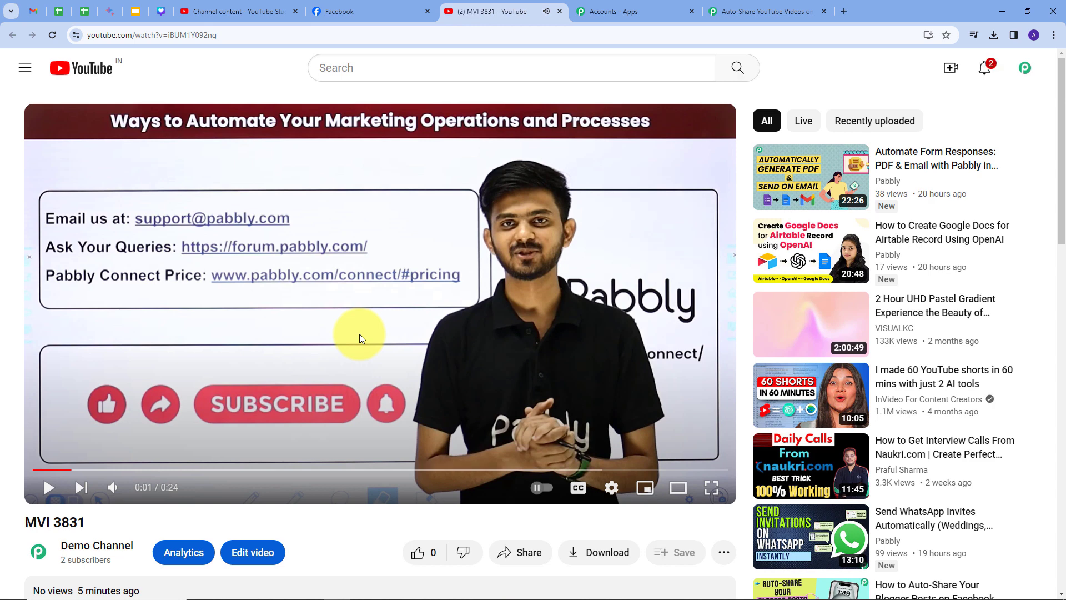
{"action": "scroll", "coordinate": [61, 416], "scroll_direction": "down", "scroll_amount": 2}
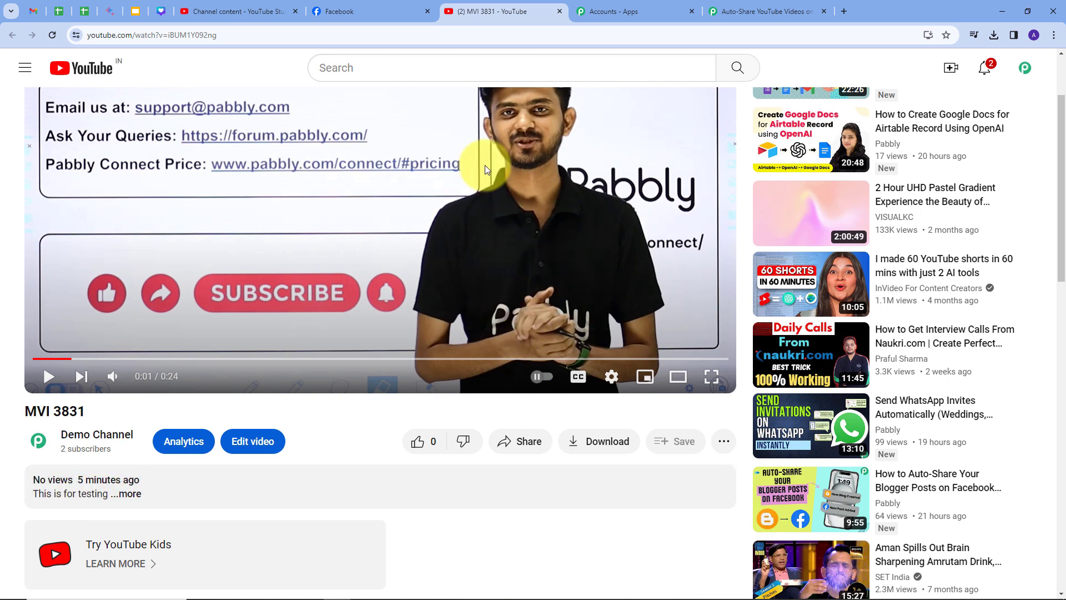
{"action": "left_click", "coordinate": [561, 11]}
Step: Review the new Facebook post's message once more and return to the Pabbly Connect workflow
{"action": "scroll", "coordinate": [625, 318], "scroll_direction": "up", "scroll_amount": 1}
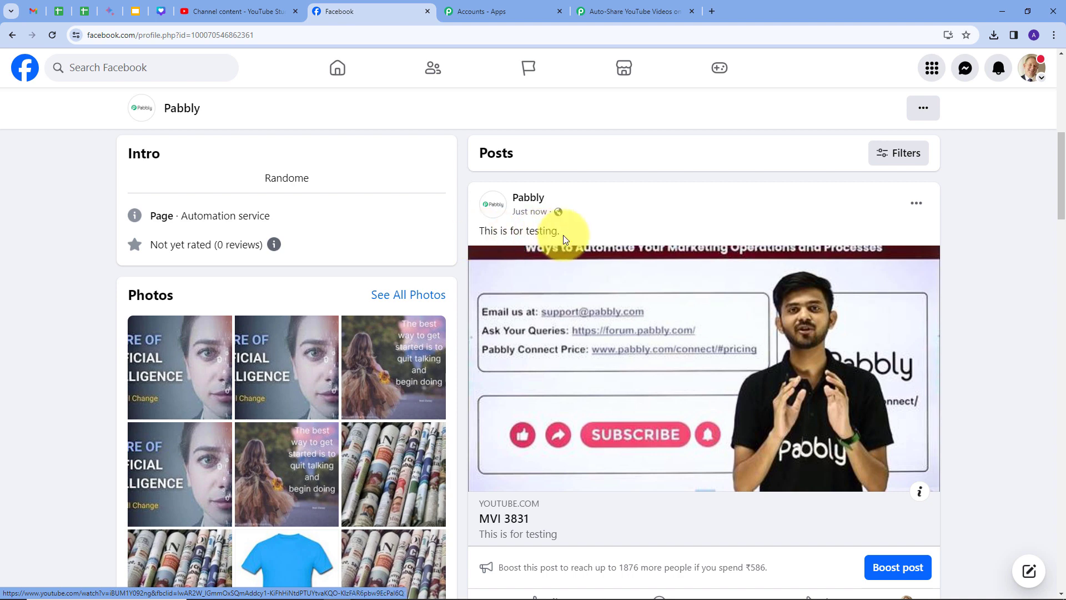
{"action": "scroll", "coordinate": [565, 239], "scroll_direction": "up", "scroll_amount": 1}
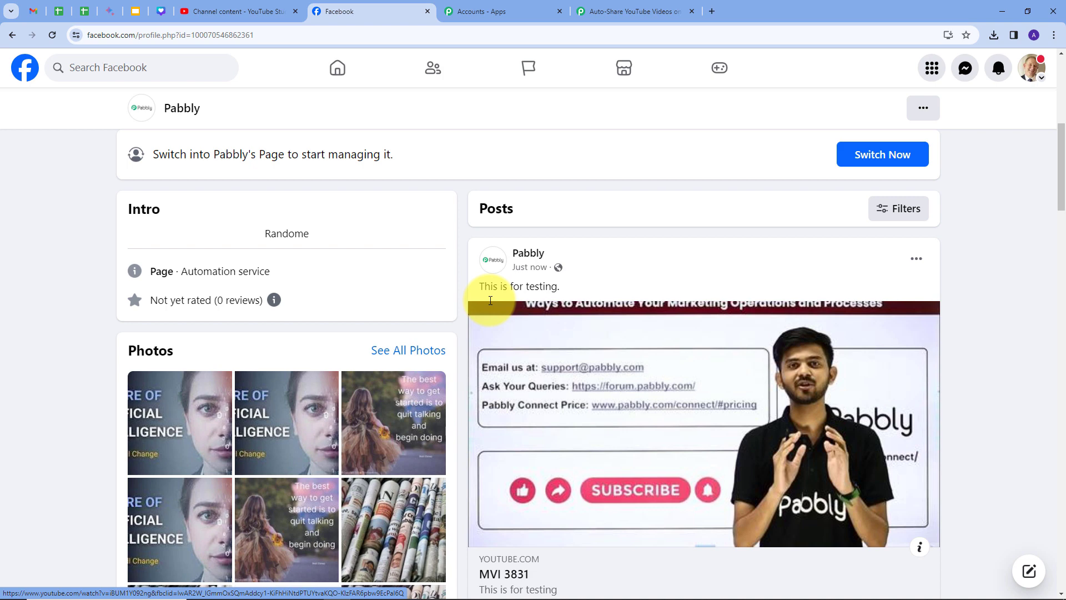
{"action": "left_click", "coordinate": [616, 10]}
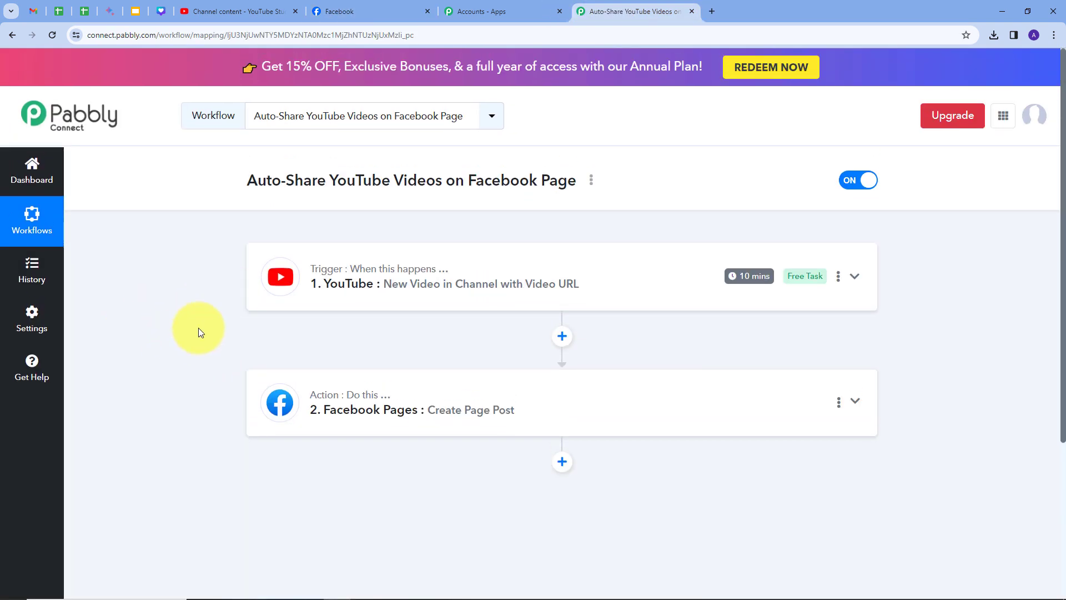